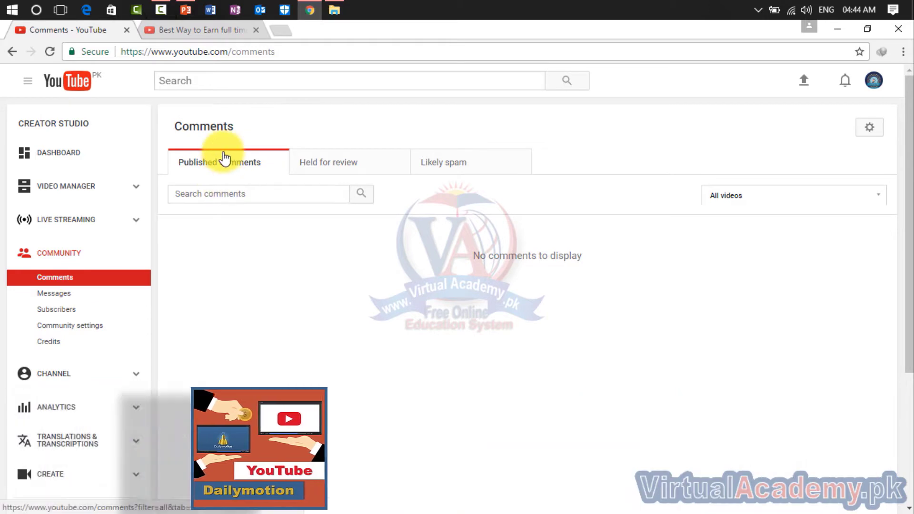
Step: Check the comments held for review and the likely spam comments, and open the community Messages page
{"action": "left_click", "coordinate": [312, 171]}
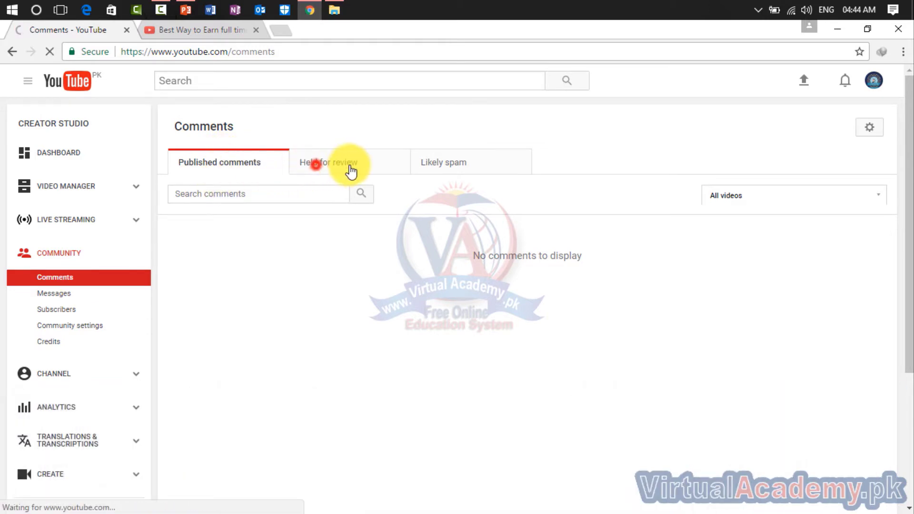
{"action": "left_click", "coordinate": [441, 171]}
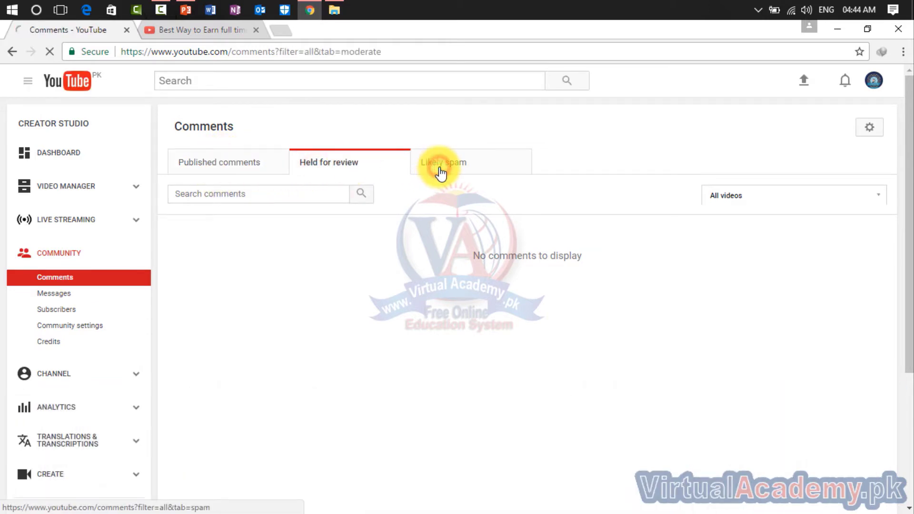
{"action": "left_click", "coordinate": [49, 299]}
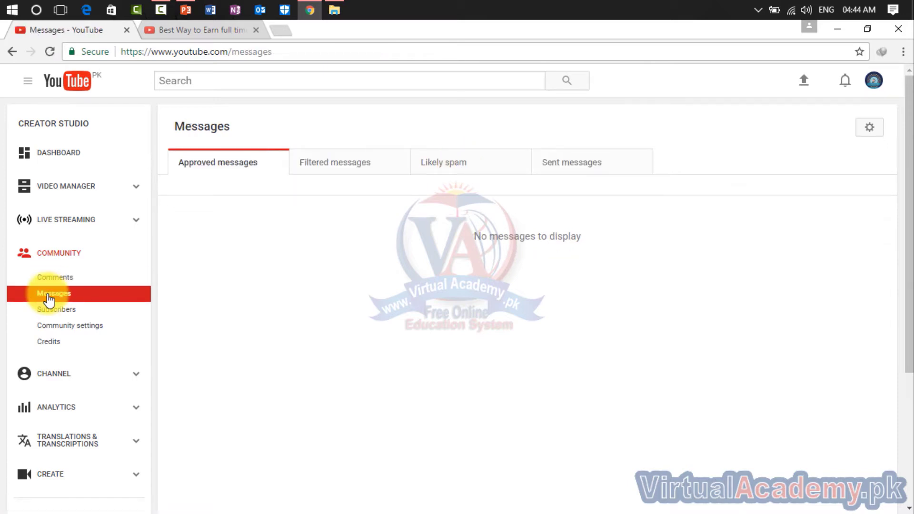
Step: Open the community settings and examine the automated filters for moderators, approved users, hidden users and blocked words
{"action": "left_click", "coordinate": [871, 133]}
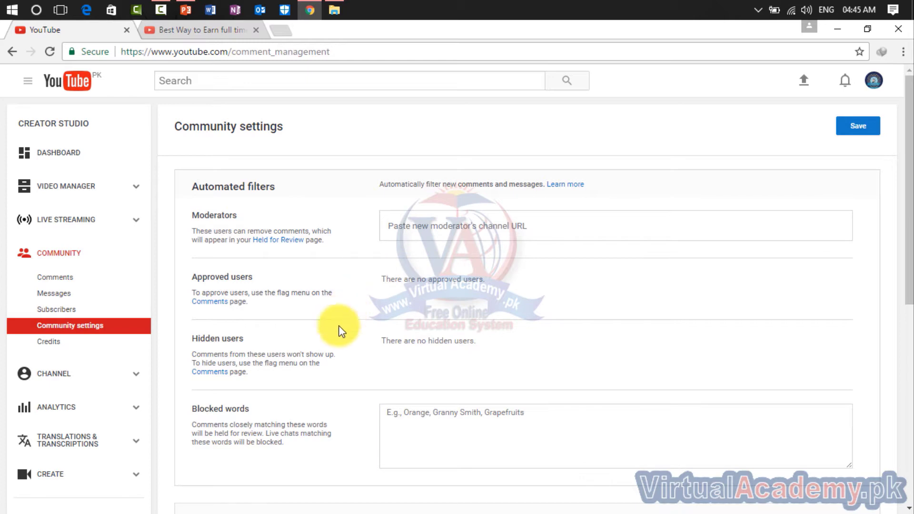
{"action": "scroll", "coordinate": [443, 241], "scroll_direction": "down", "scroll_amount": 2}
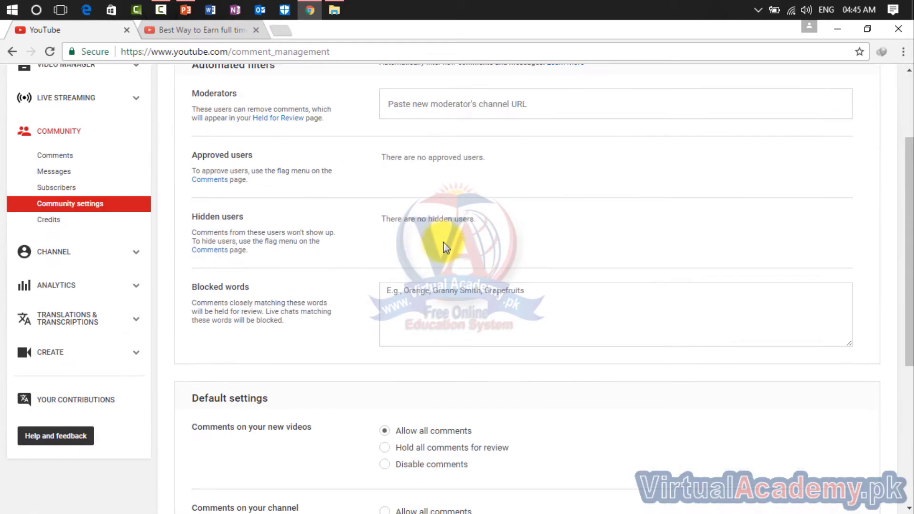
{"action": "left_click", "coordinate": [403, 310]}
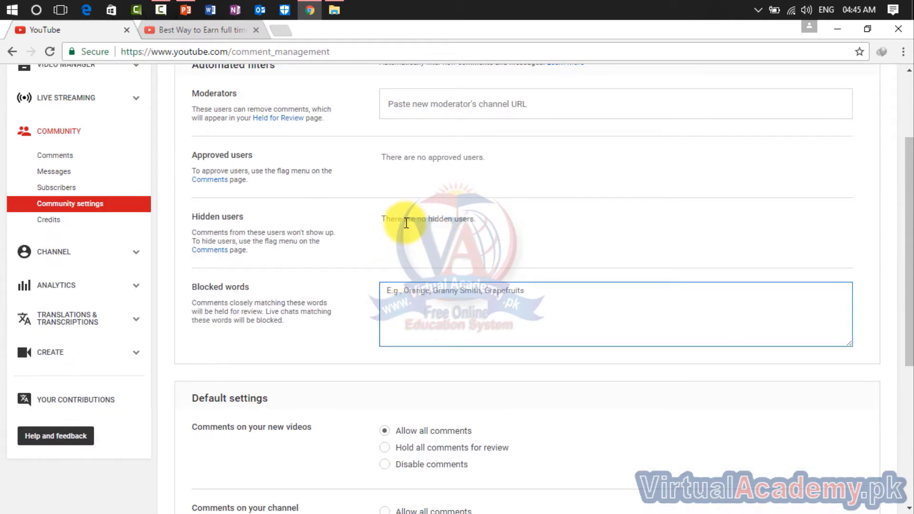
{"action": "scroll", "coordinate": [406, 222], "scroll_direction": "up", "scroll_amount": 2}
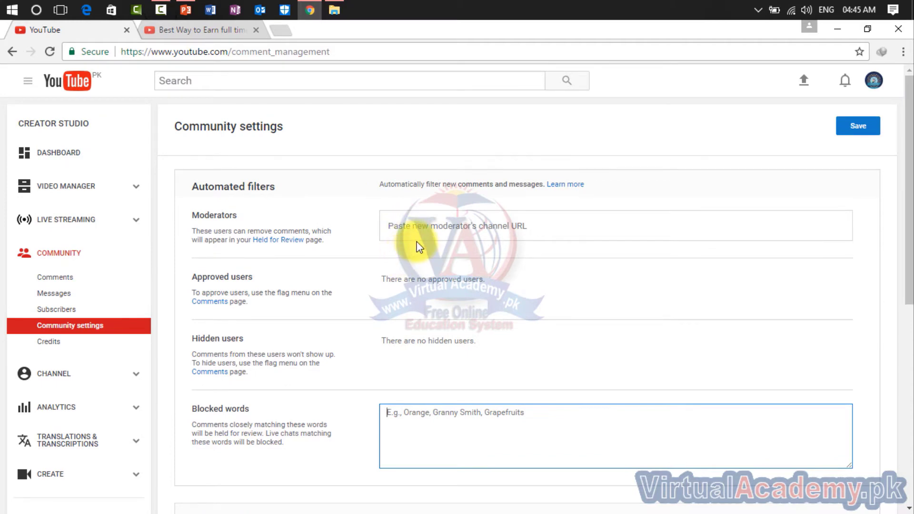
{"action": "left_click", "coordinate": [418, 240]}
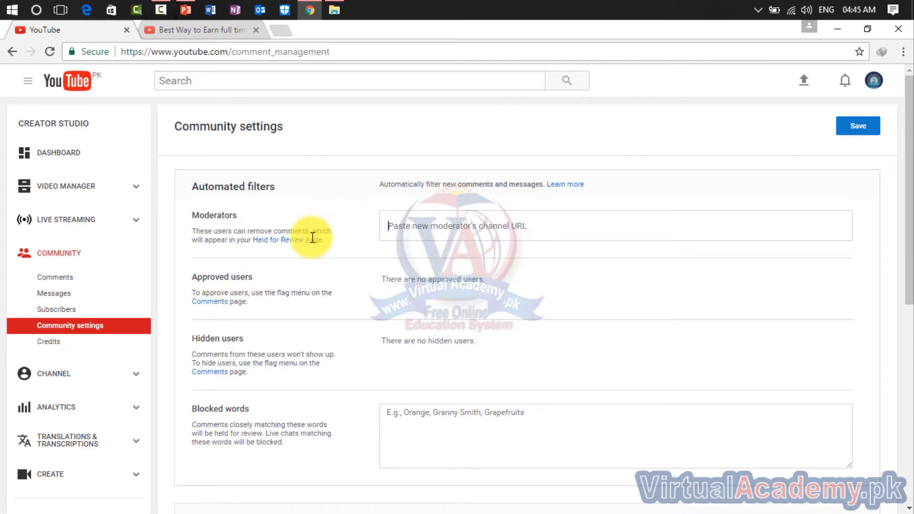
Step: View the channel's Subscribers page and return to the Creator Studio dashboard
{"action": "left_click", "coordinate": [69, 300]}
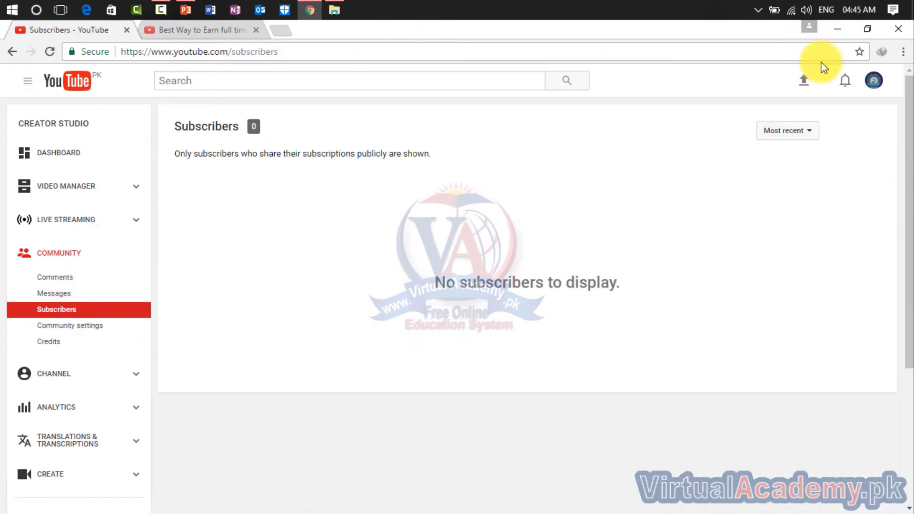
{"action": "left_click", "coordinate": [874, 80]}
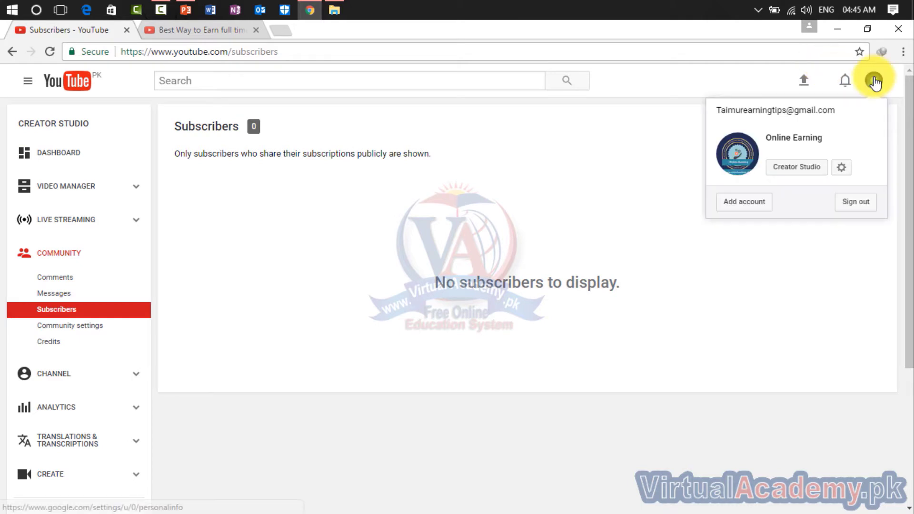
{"action": "left_click", "coordinate": [787, 167]}
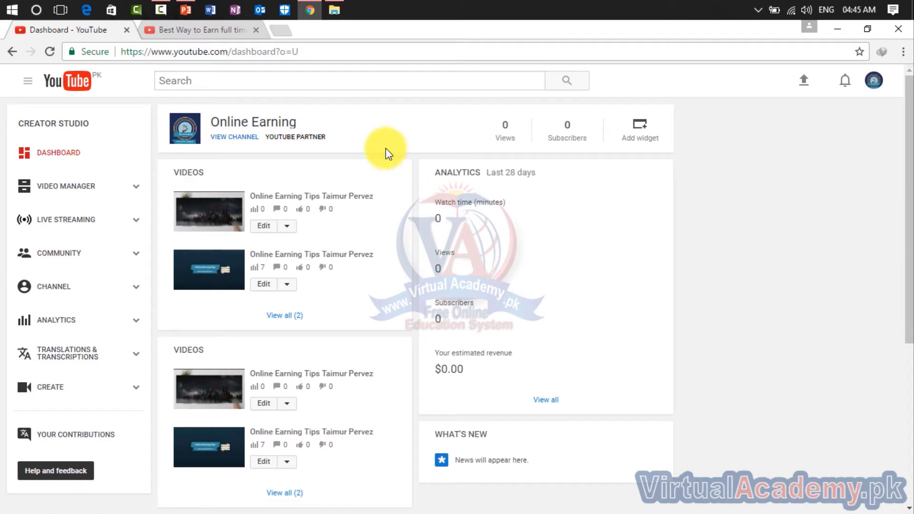
{"action": "left_click", "coordinate": [872, 85]}
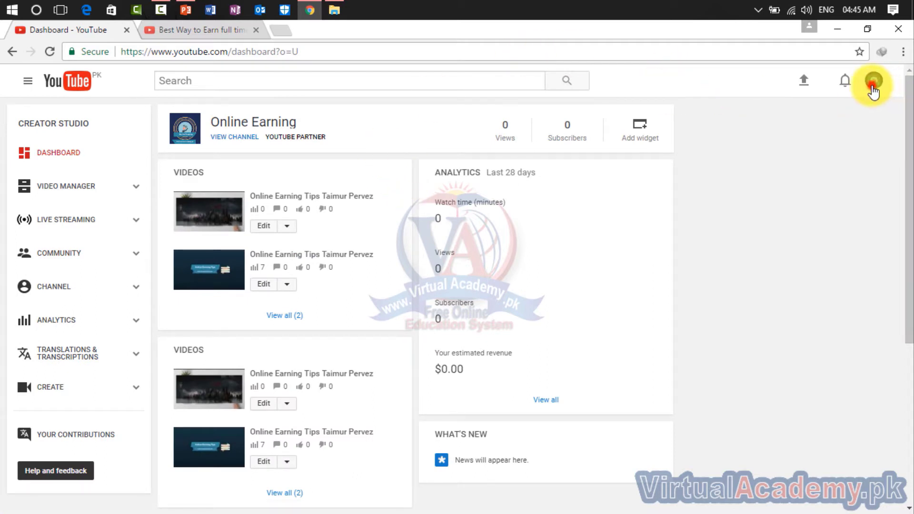
{"action": "left_click", "coordinate": [769, 246]}
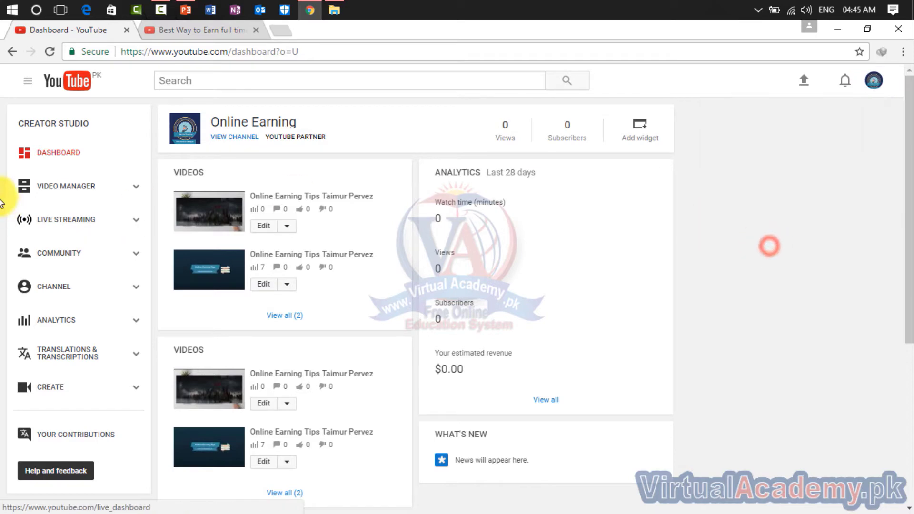
Step: Go to the My channel page and turn on Show discussion tab in its channel settings
{"action": "left_click", "coordinate": [28, 80]}
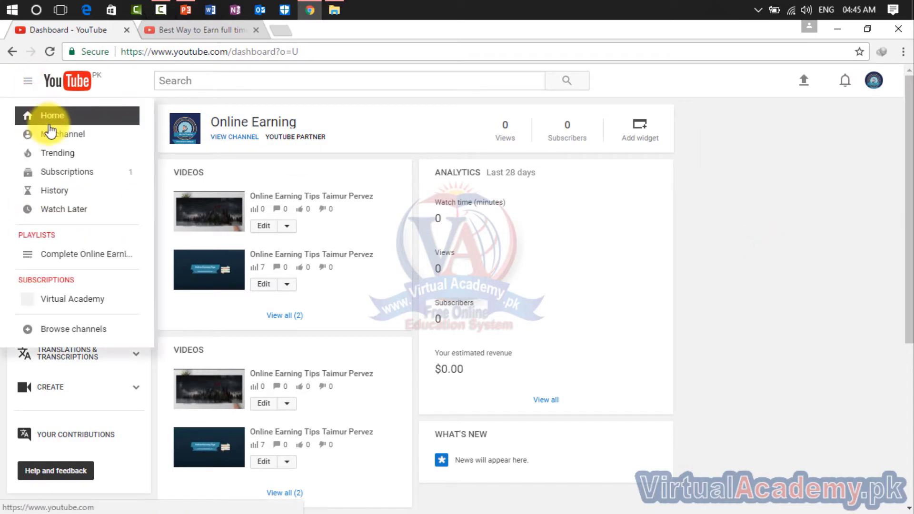
{"action": "left_click", "coordinate": [53, 133]}
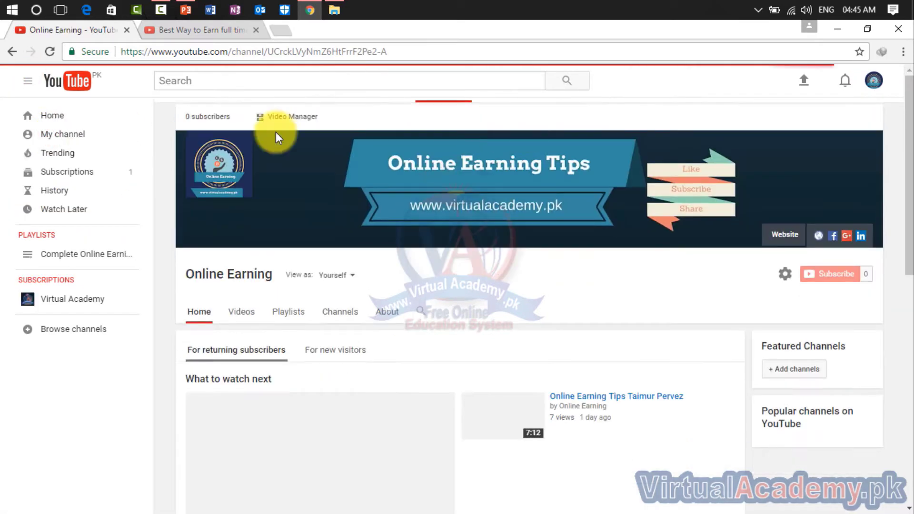
{"action": "left_click", "coordinate": [45, 134]}
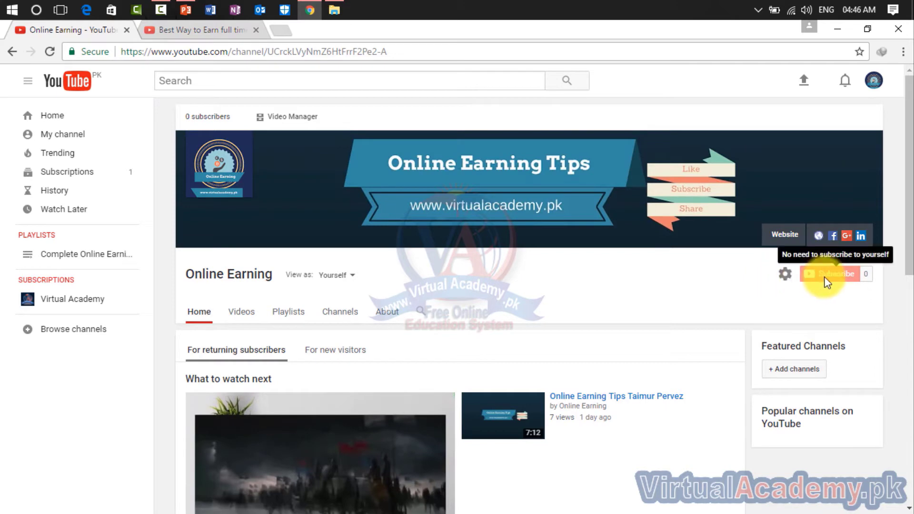
{"action": "left_click", "coordinate": [790, 278]}
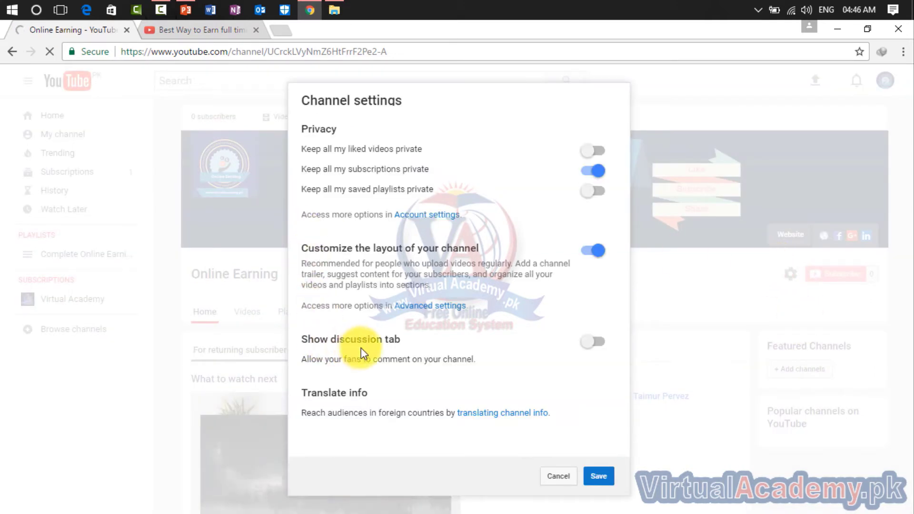
{"action": "left_click", "coordinate": [596, 344]}
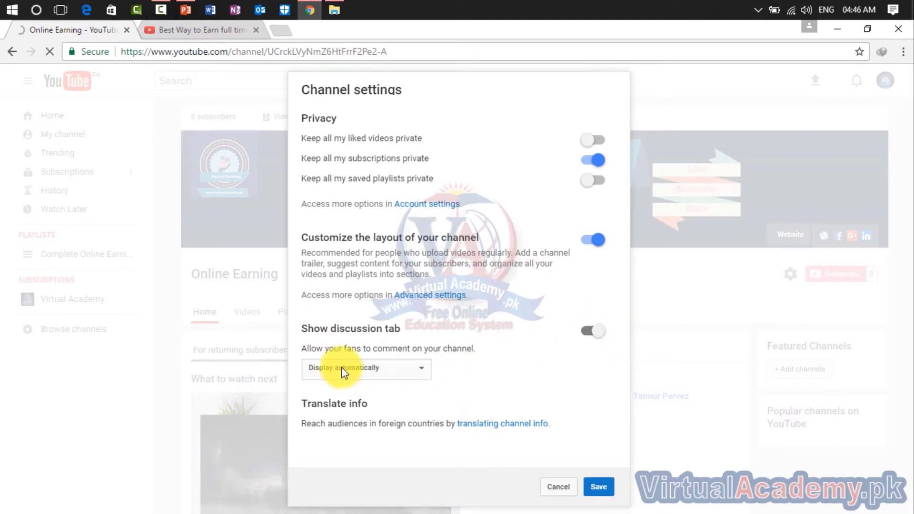
Step: Set the discussion tab's comments to Don't display until approved and save the channel settings
{"action": "left_click", "coordinate": [376, 365]}
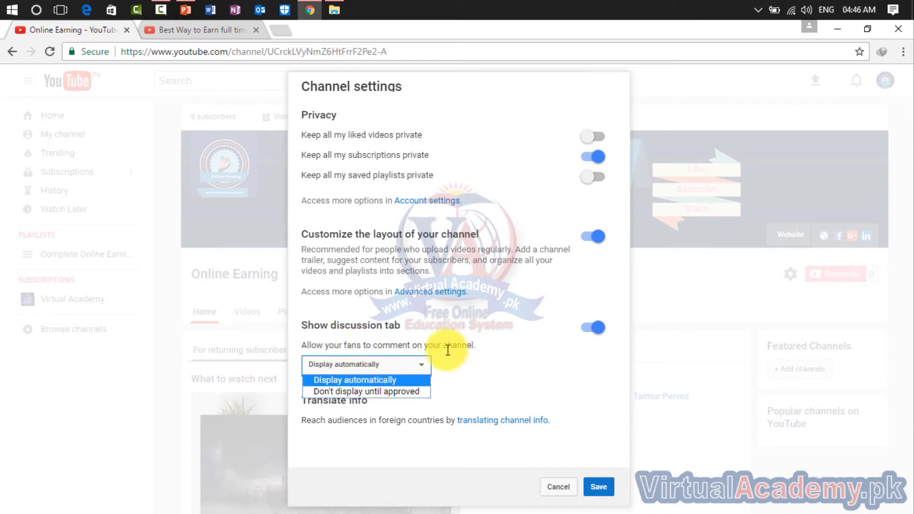
{"action": "left_click", "coordinate": [375, 391]}
{"action": "left_click", "coordinate": [371, 364]}
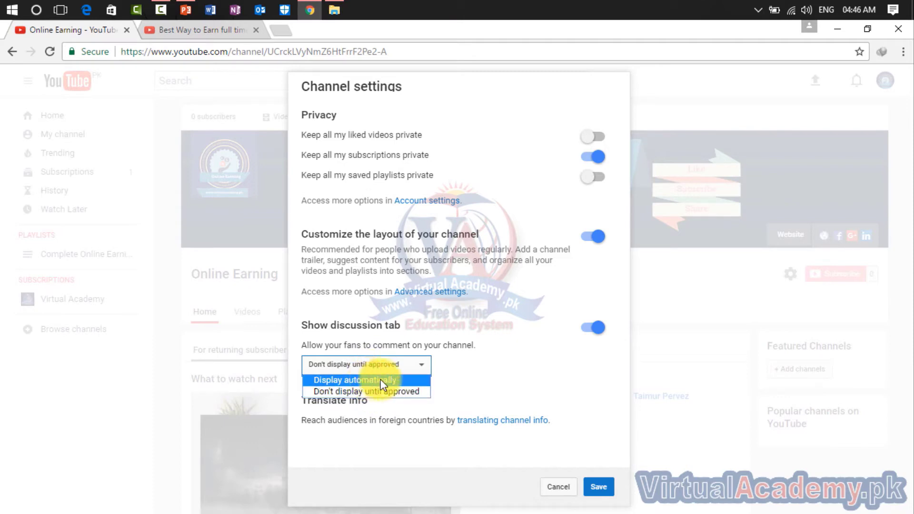
{"action": "left_click", "coordinate": [509, 380]}
{"action": "left_click", "coordinate": [404, 366]}
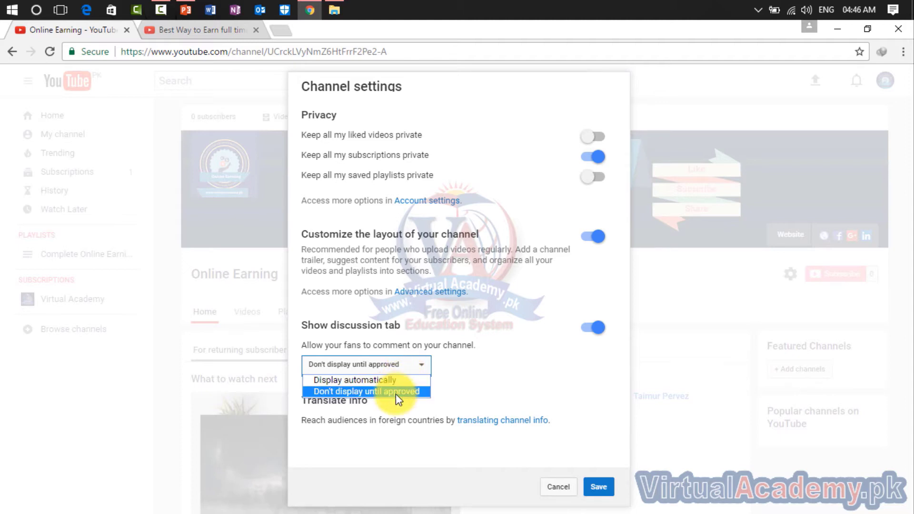
{"action": "left_click", "coordinate": [396, 391]}
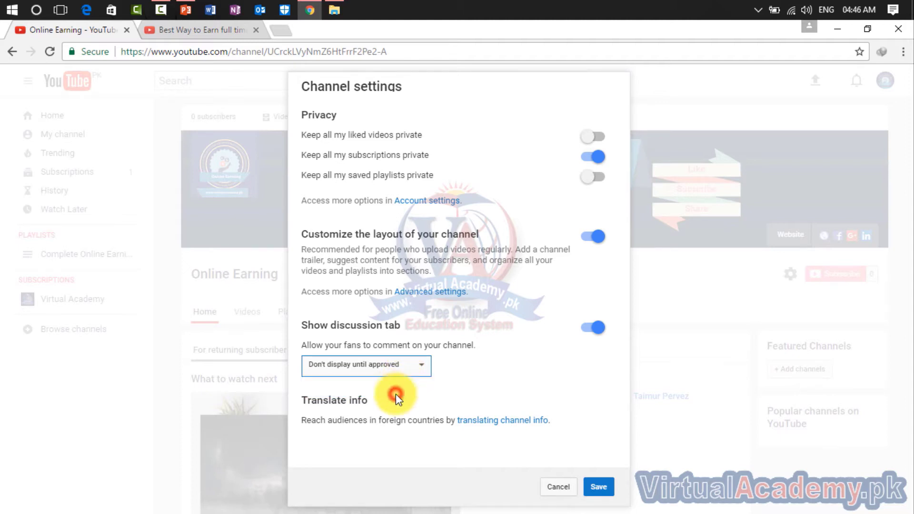
{"action": "left_click", "coordinate": [597, 486]}
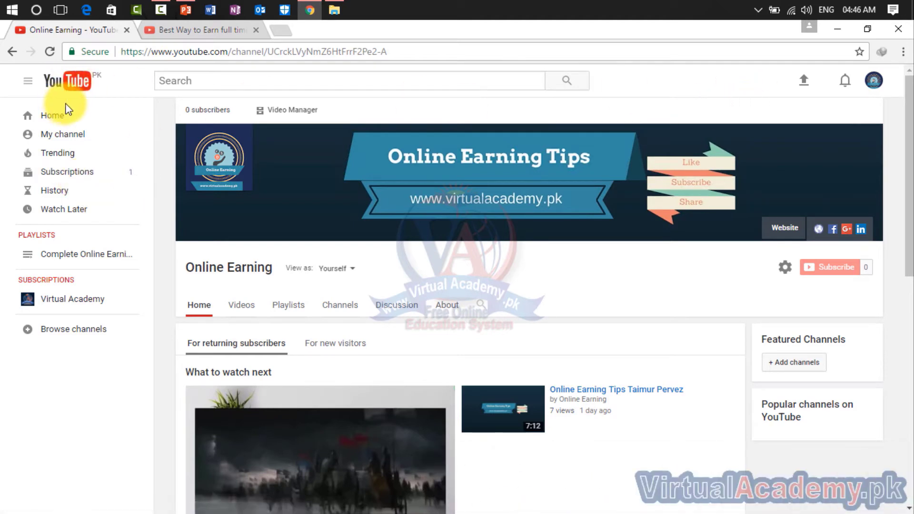
Step: Return to Creator Studio and check the community comments under Held for review and Likely spam
{"action": "left_click", "coordinate": [875, 84]}
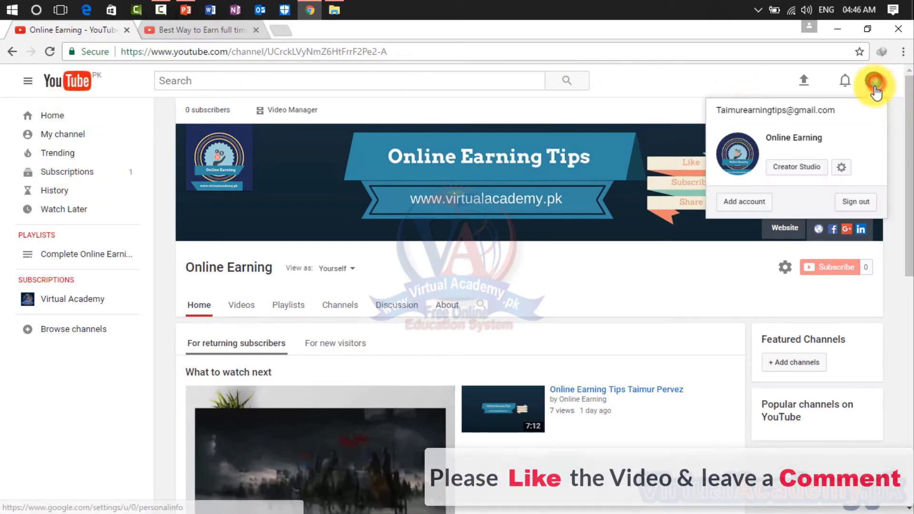
{"action": "left_click", "coordinate": [823, 178]}
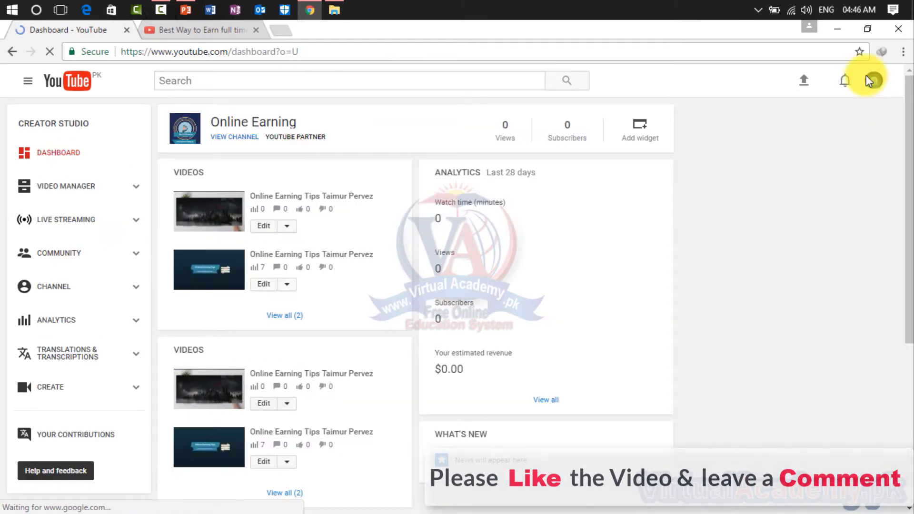
{"action": "left_click", "coordinate": [51, 265]}
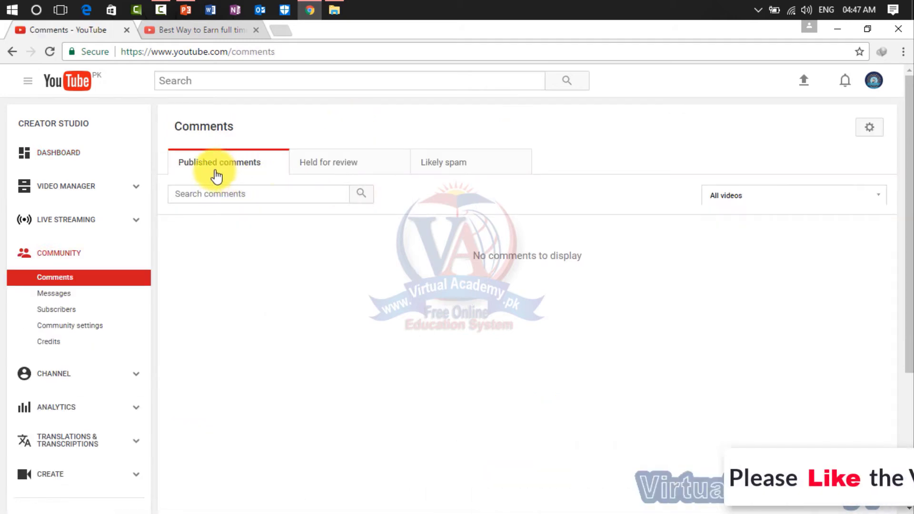
{"action": "left_click", "coordinate": [362, 167]}
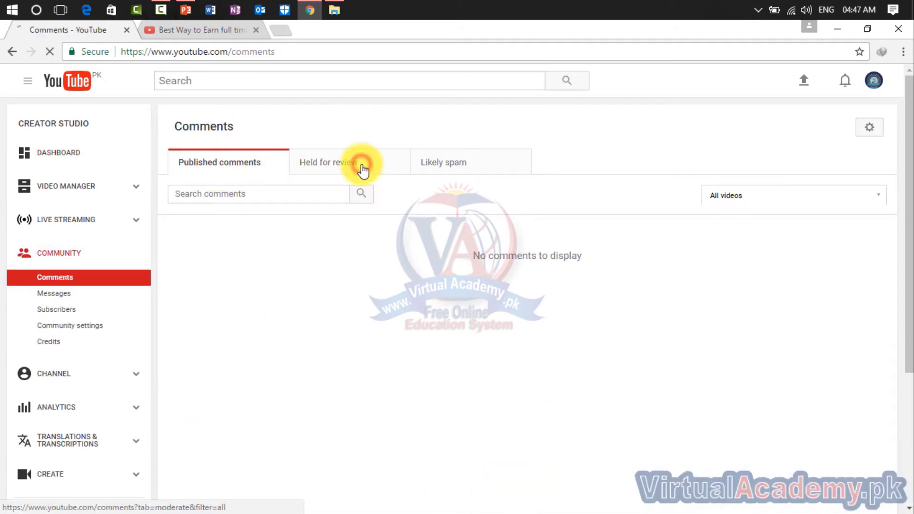
{"action": "left_click", "coordinate": [469, 164]}
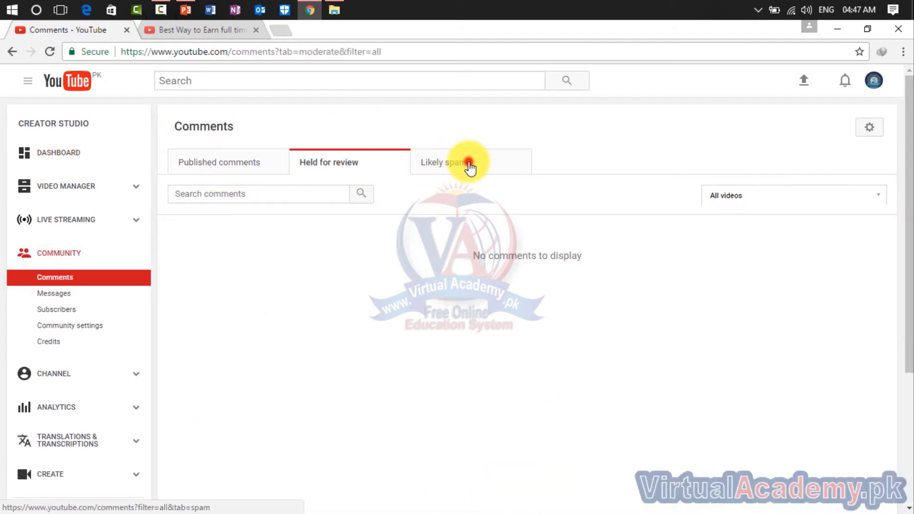
Step: Look through the community pages for Messages, Subscribers and Community settings
{"action": "left_click", "coordinate": [61, 295]}
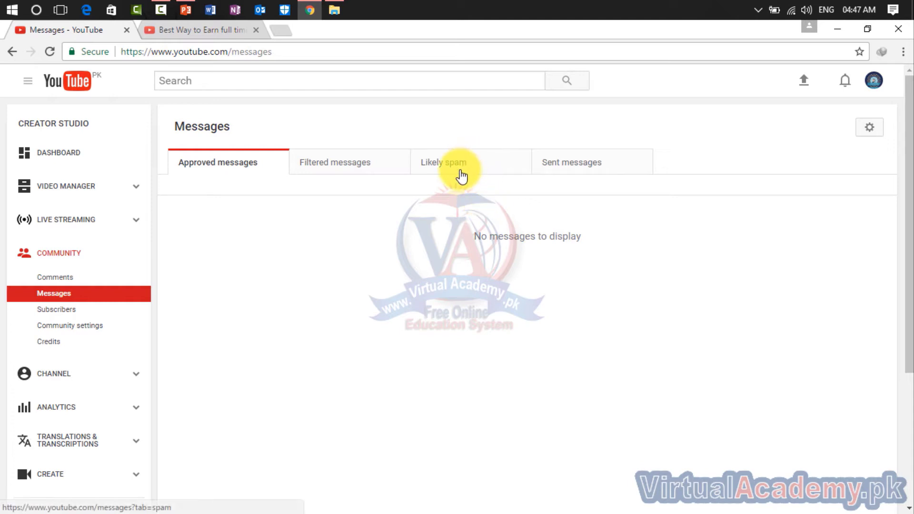
{"action": "left_click", "coordinate": [71, 310]}
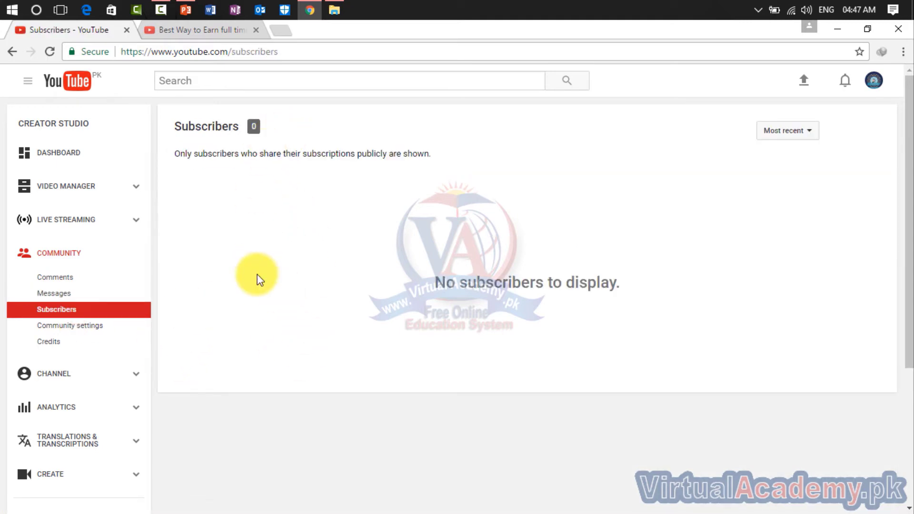
{"action": "left_click", "coordinate": [89, 325]}
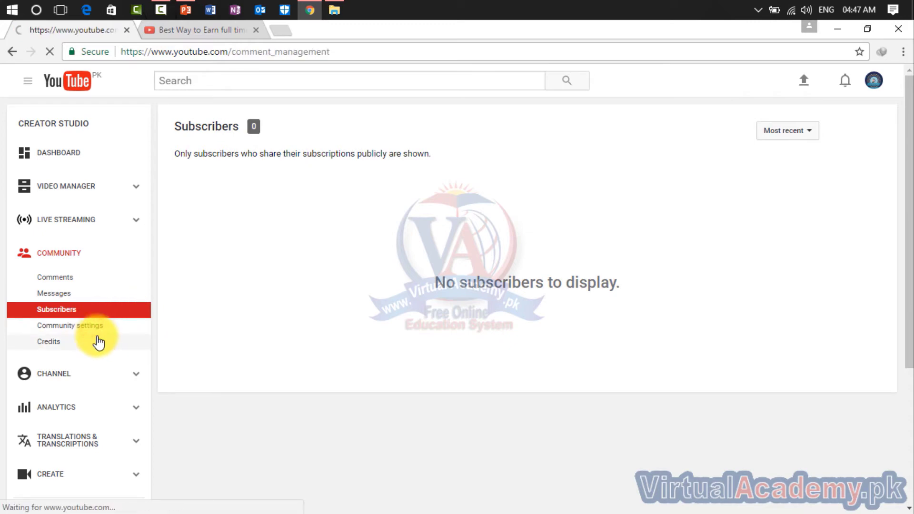
Step: Open the channel's Status and features page and examine its copyright status, guidelines status and feature availability
{"action": "left_click", "coordinate": [145, 345]}
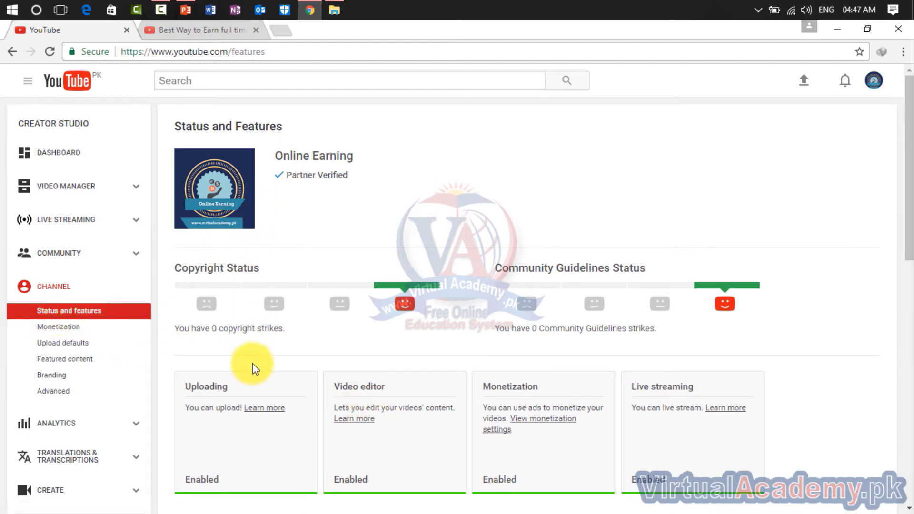
{"action": "scroll", "coordinate": [253, 363], "scroll_direction": "down", "scroll_amount": 3}
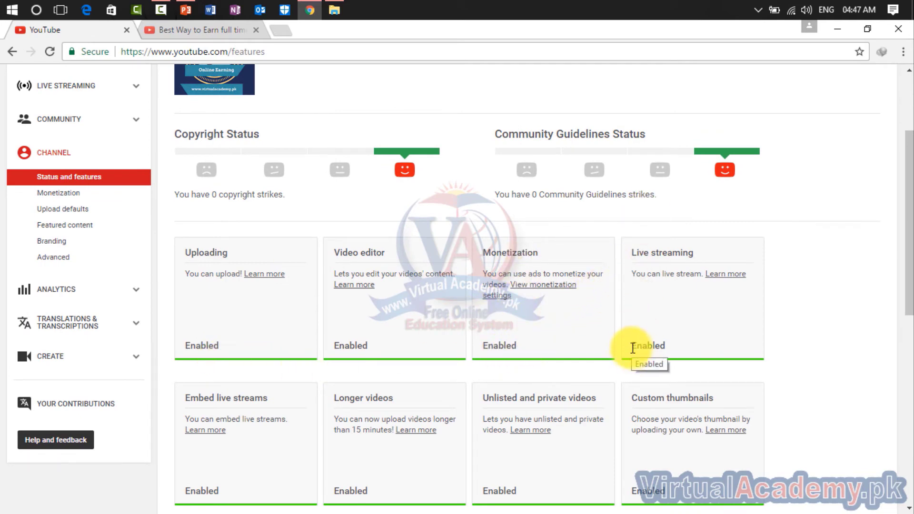
{"action": "scroll", "coordinate": [636, 345], "scroll_direction": "down", "scroll_amount": 3}
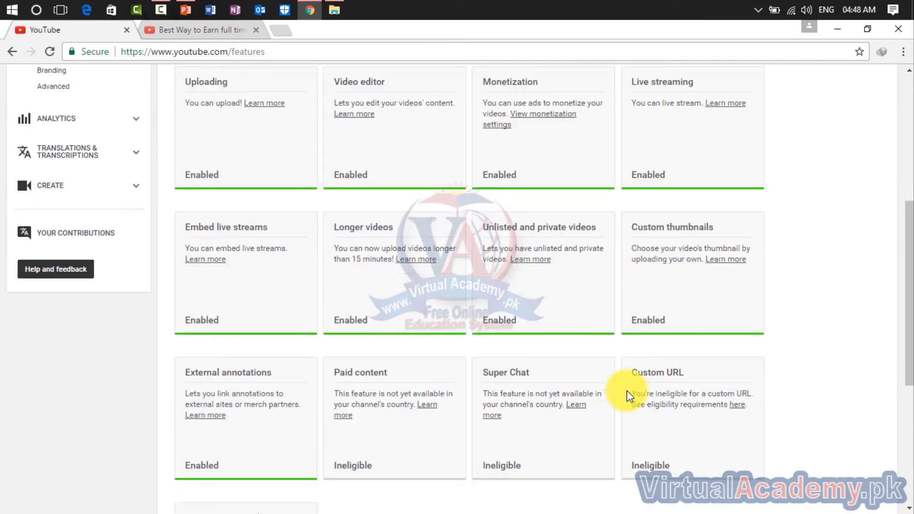
{"action": "scroll", "coordinate": [624, 394], "scroll_direction": "down", "scroll_amount": 2}
{"action": "scroll", "coordinate": [135, 308], "scroll_direction": "up", "scroll_amount": 5}
{"action": "scroll", "coordinate": [109, 248], "scroll_direction": "up", "scroll_amount": 2}
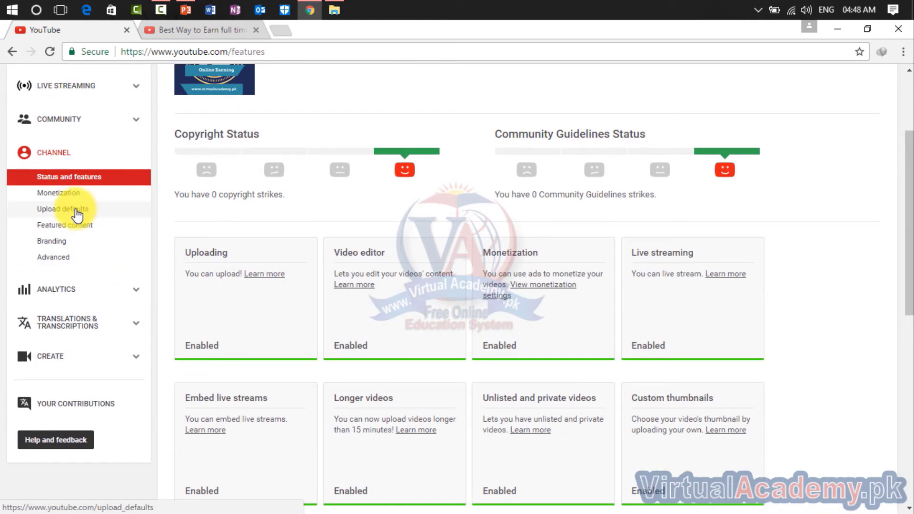
Step: Look at the channel's Monetization page, and open the Upload defaults page
{"action": "left_click", "coordinate": [72, 194]}
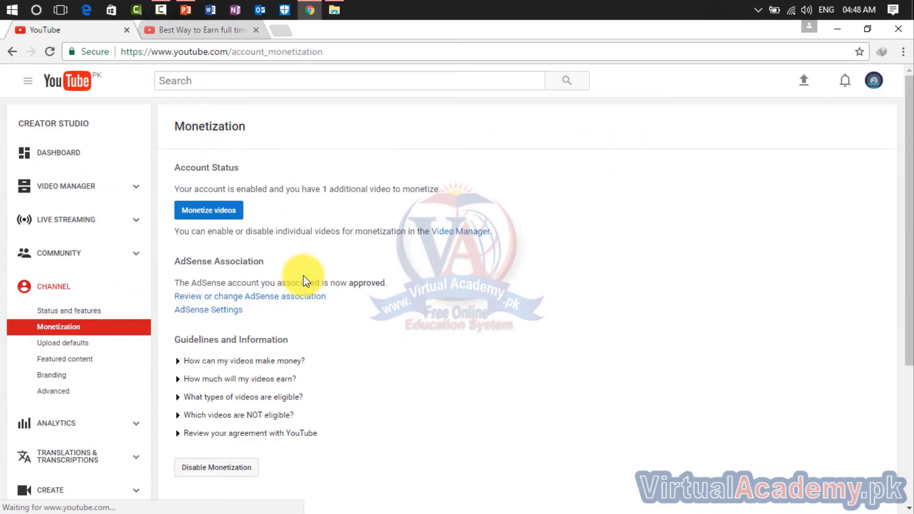
{"action": "left_click", "coordinate": [78, 345]}
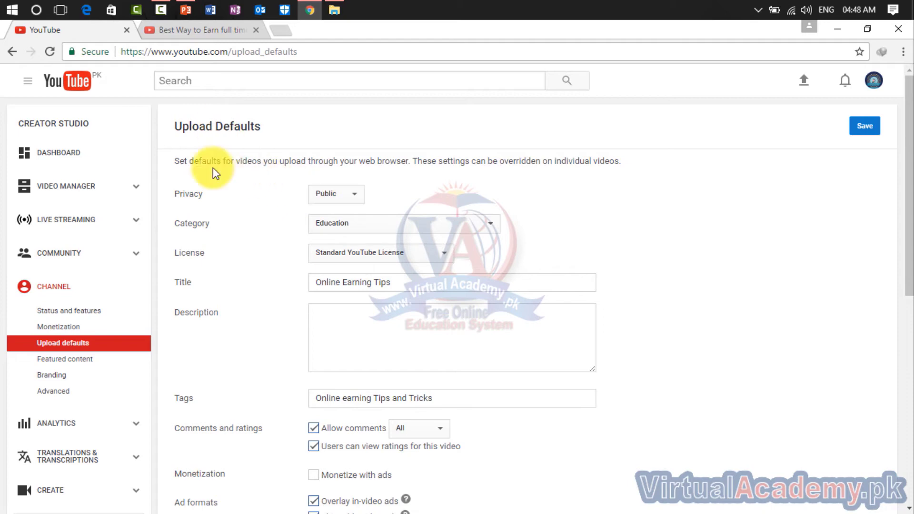
Step: Review the default Privacy and Category options for uploads, keeping Public and Education
{"action": "left_click", "coordinate": [340, 191]}
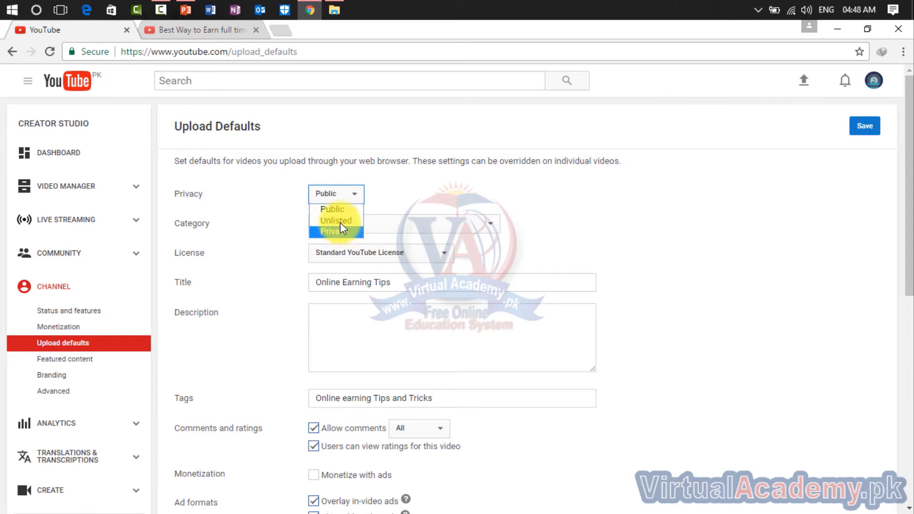
{"action": "left_click", "coordinate": [340, 211]}
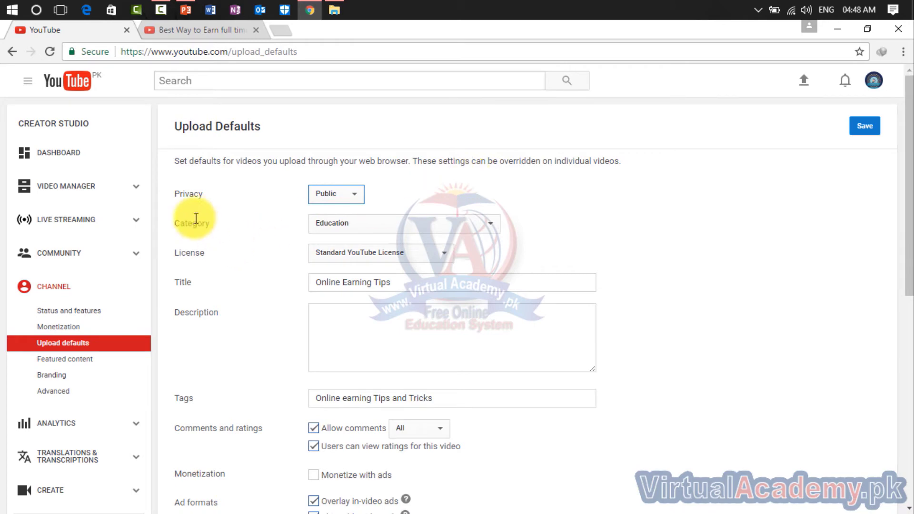
{"action": "left_click", "coordinate": [342, 223]}
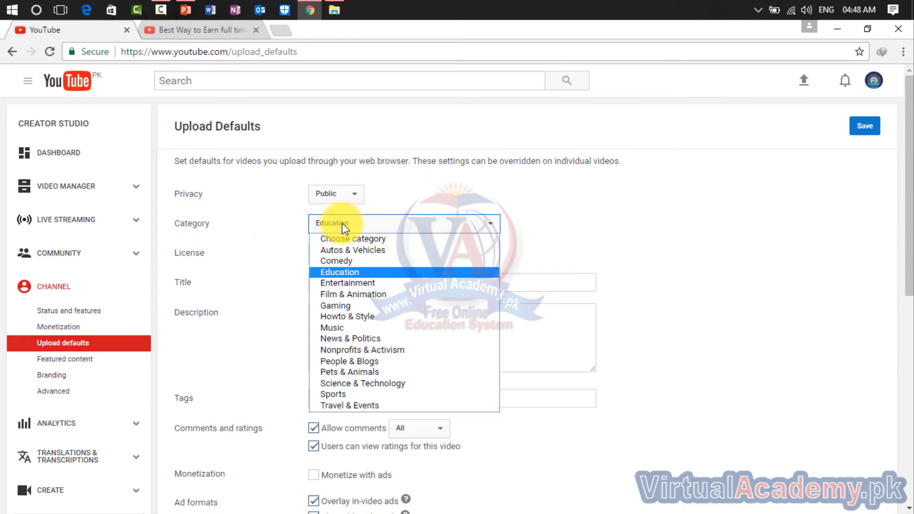
{"action": "left_click", "coordinate": [343, 225]}
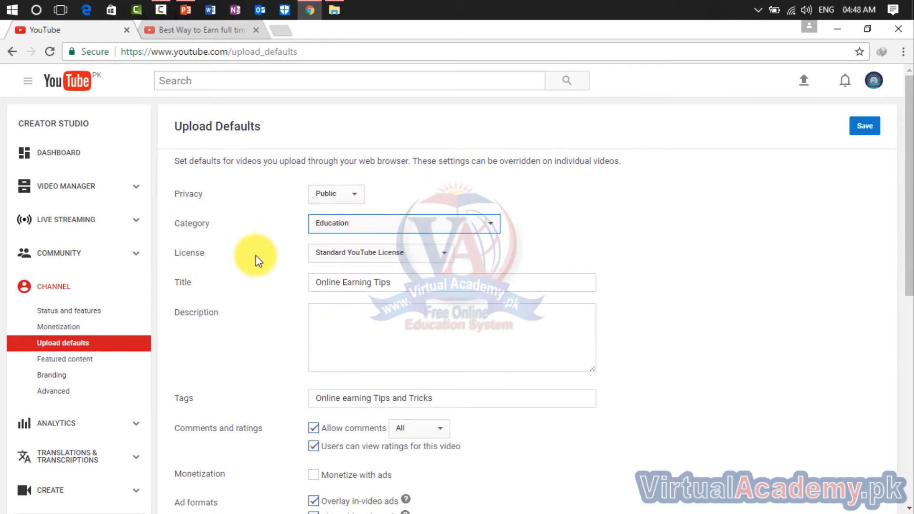
Step: Switch the default license to Creative Commons - Attribution and back to Standard YouTube License
{"action": "left_click", "coordinate": [361, 255]}
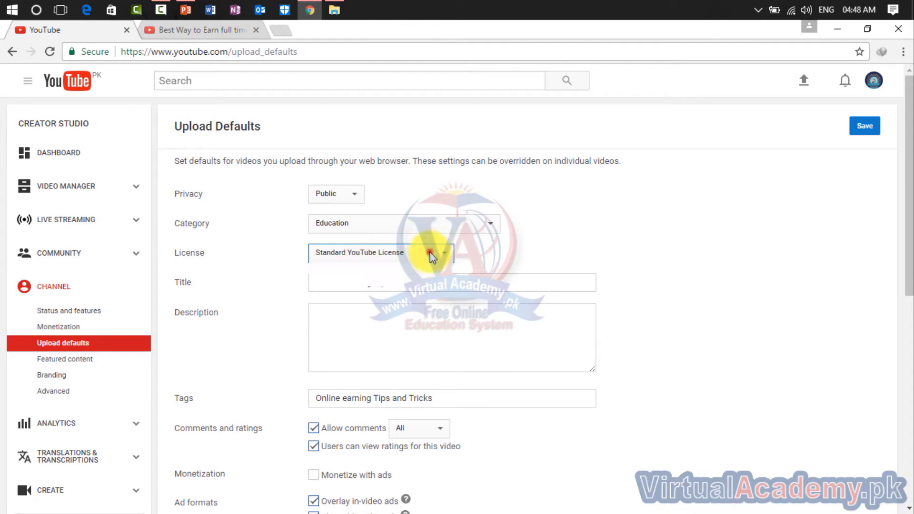
{"action": "left_click", "coordinate": [413, 254]}
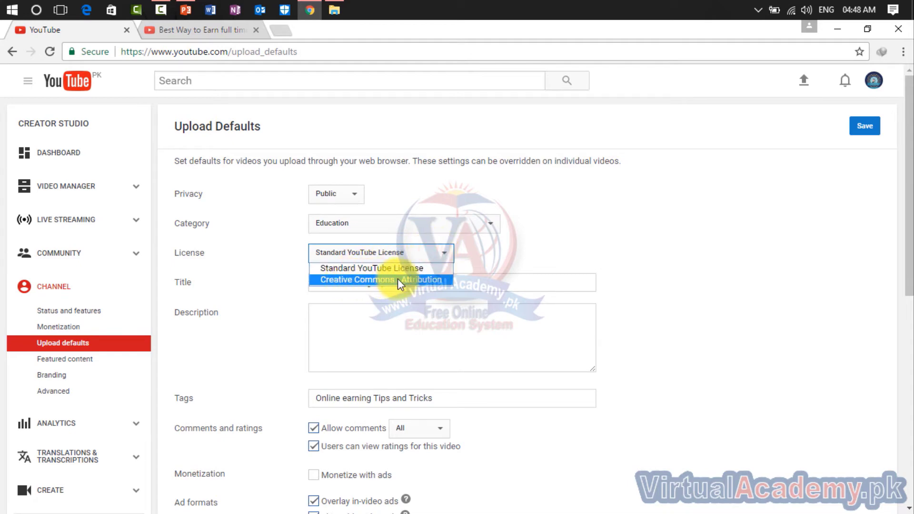
{"action": "left_click", "coordinate": [398, 279]}
{"action": "left_click", "coordinate": [393, 252]}
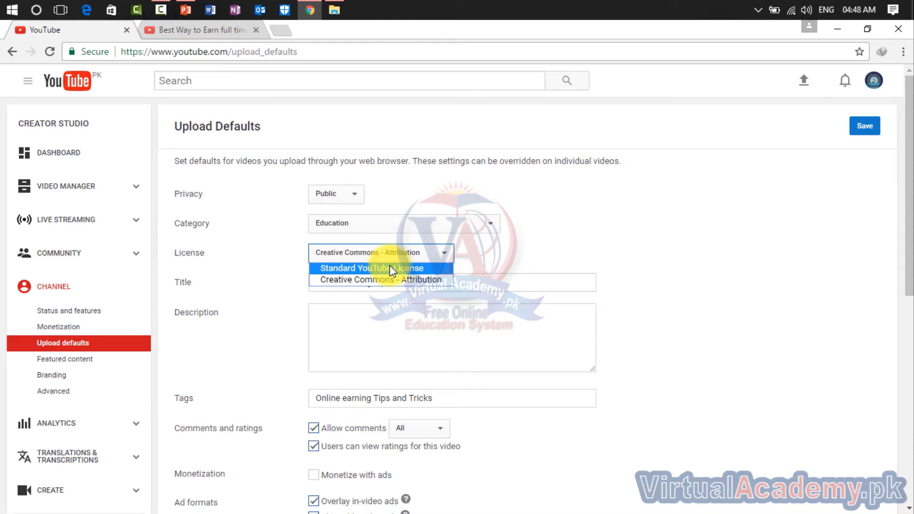
{"action": "left_click", "coordinate": [347, 267]}
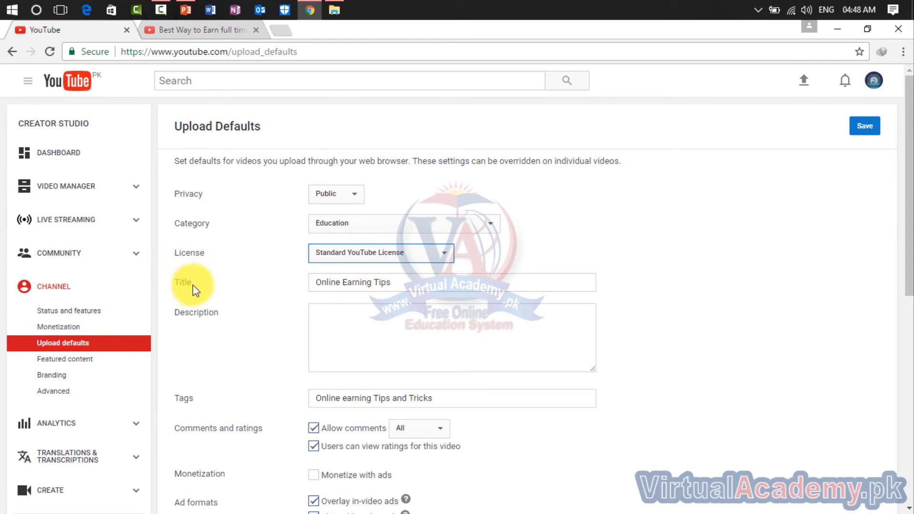
Step: Clear the default video title from the upload defaults
{"action": "left_click", "coordinate": [402, 284]}
{"action": "left_click_drag", "start_coordinate": [401, 285], "coordinate": [310, 288]}
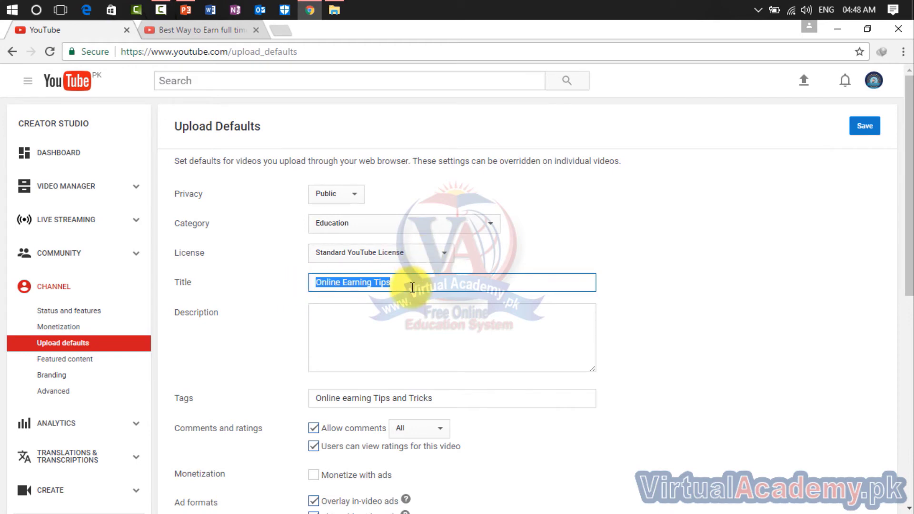
{"action": "key", "text": "BackSpace"}
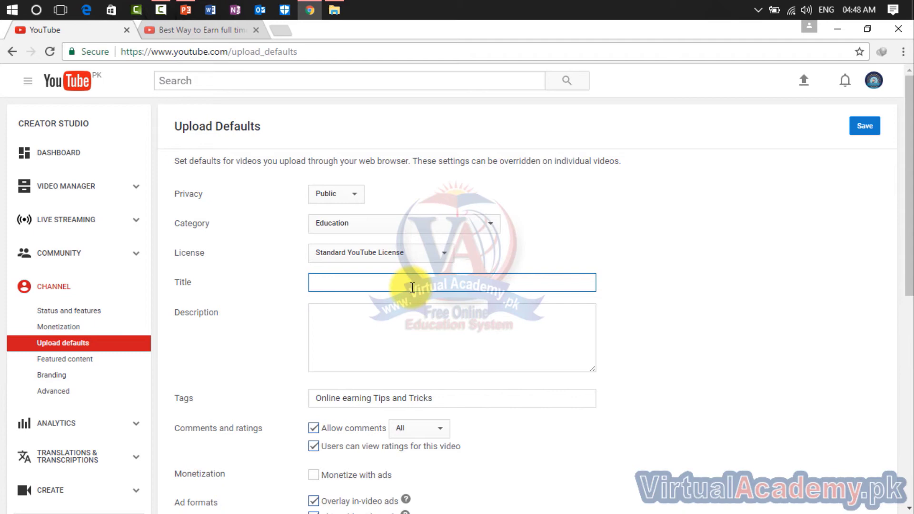
Step: Open the virtualacademypk channel's About page in the other browser tab and find its description
{"action": "left_click", "coordinate": [361, 357]}
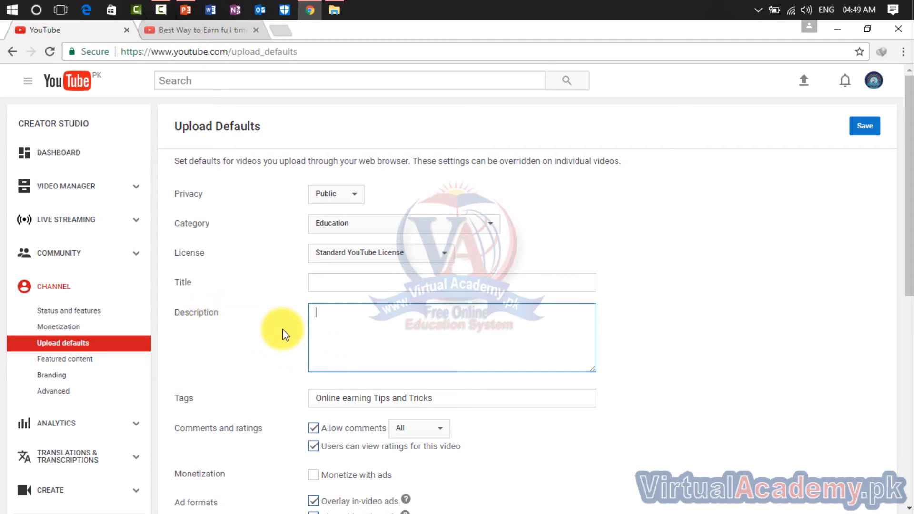
{"action": "left_click", "coordinate": [212, 26]}
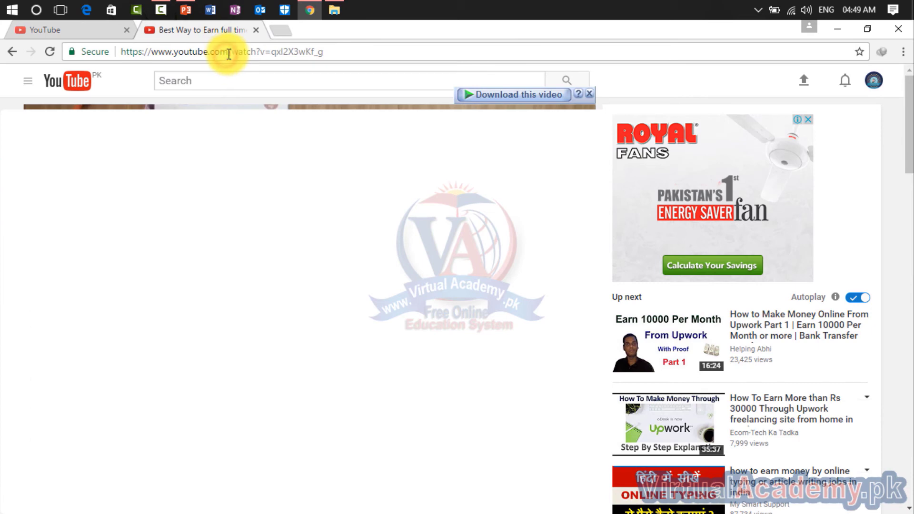
{"action": "left_click_drag", "start_coordinate": [320, 52], "coordinate": [235, 51]}
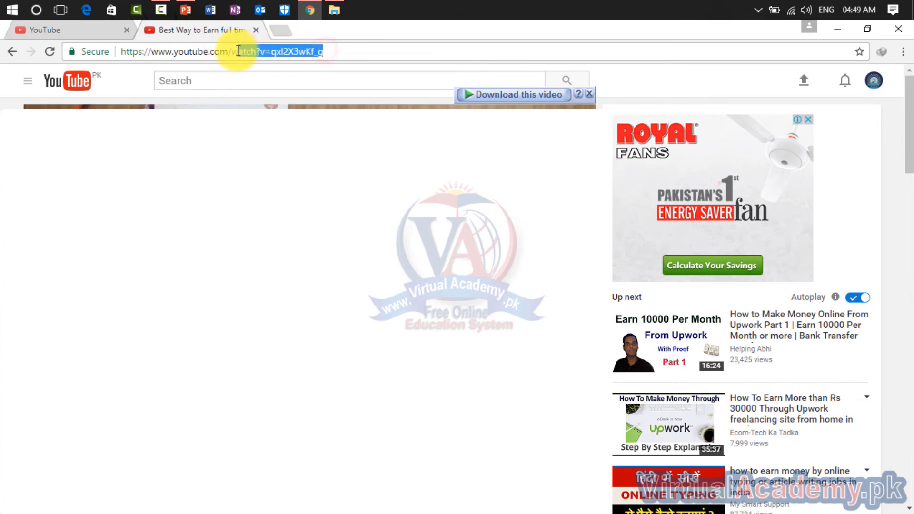
{"action": "type", "text": "virtualacademypk"}
{"action": "key", "text": "Return"}
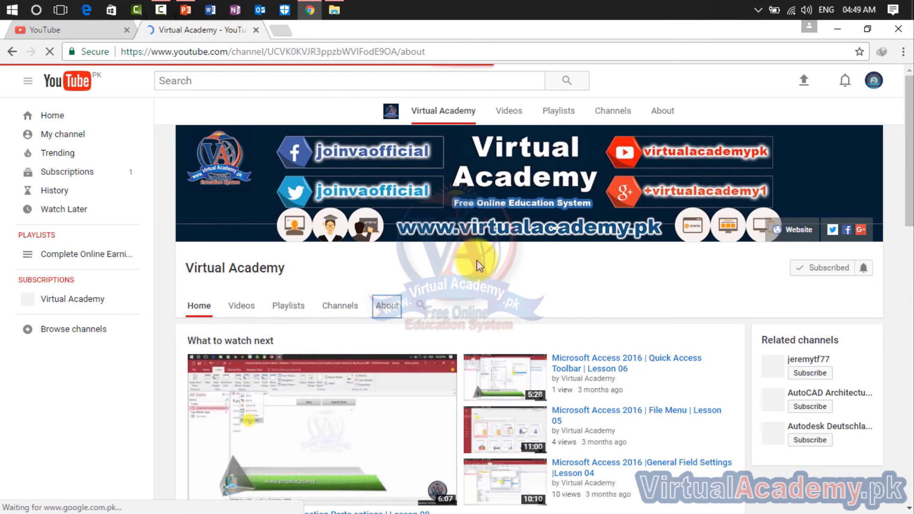
{"action": "scroll", "coordinate": [476, 260], "scroll_direction": "down", "scroll_amount": 4}
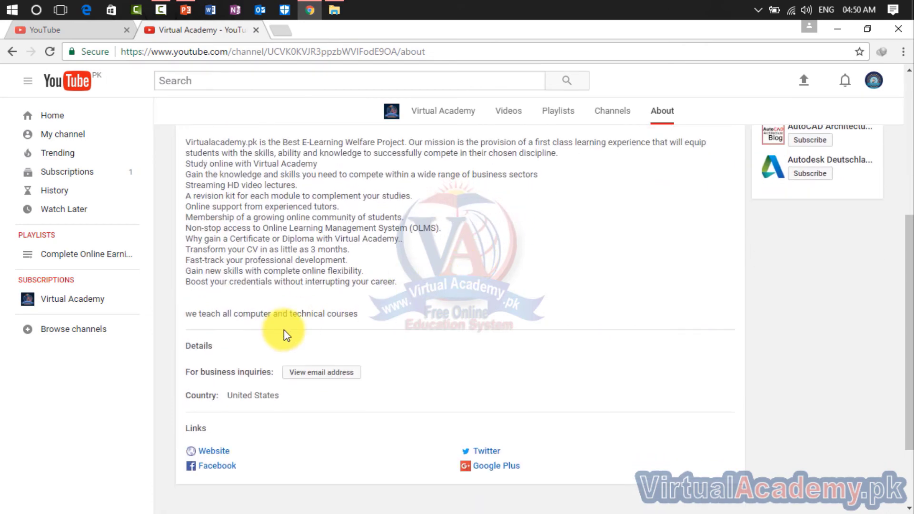
{"action": "scroll", "coordinate": [402, 309], "scroll_direction": "up", "scroll_amount": 1}
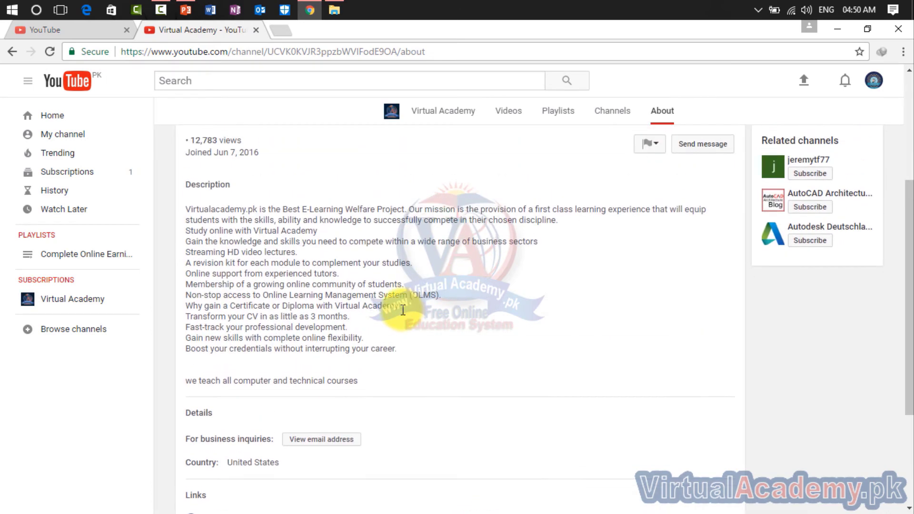
Step: Copy the full channel description from the About page into the default Description of the upload defaults
{"action": "left_click_drag", "start_coordinate": [204, 285], "coordinate": [186, 209]}
{"action": "left_click_drag", "start_coordinate": [362, 381], "coordinate": [190, 202]}
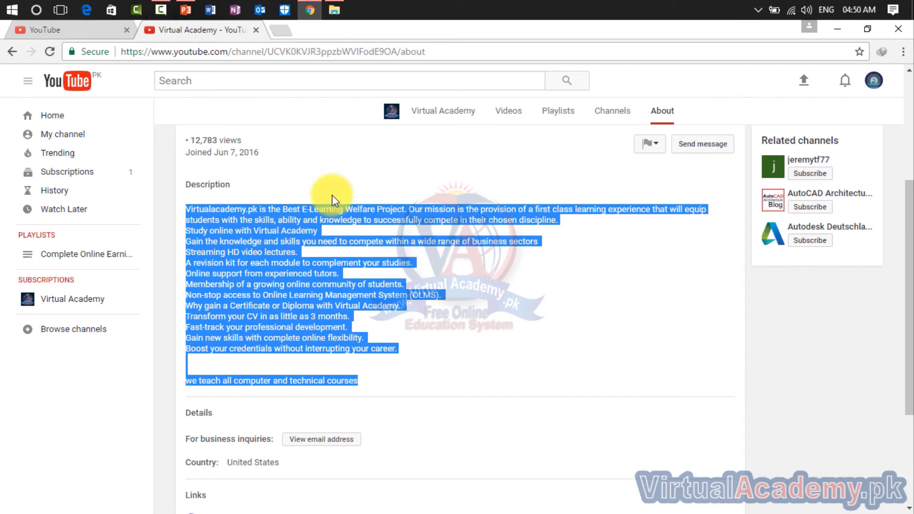
{"action": "left_click", "coordinate": [95, 28]}
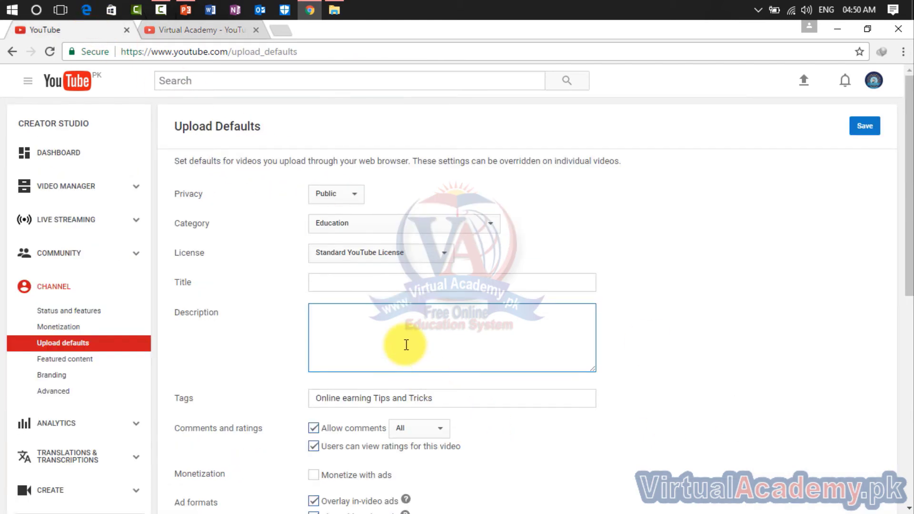
{"action": "key", "text": "ctrl+v"}
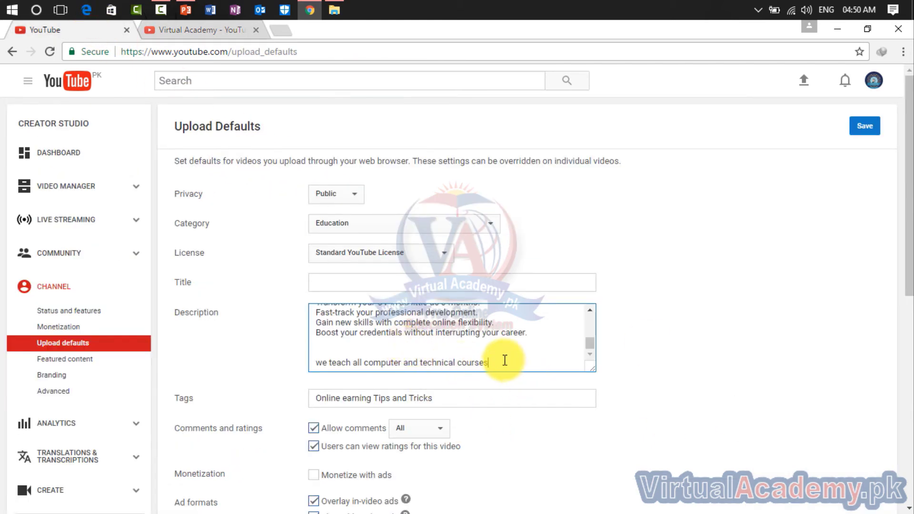
{"action": "left_click", "coordinate": [529, 336]}
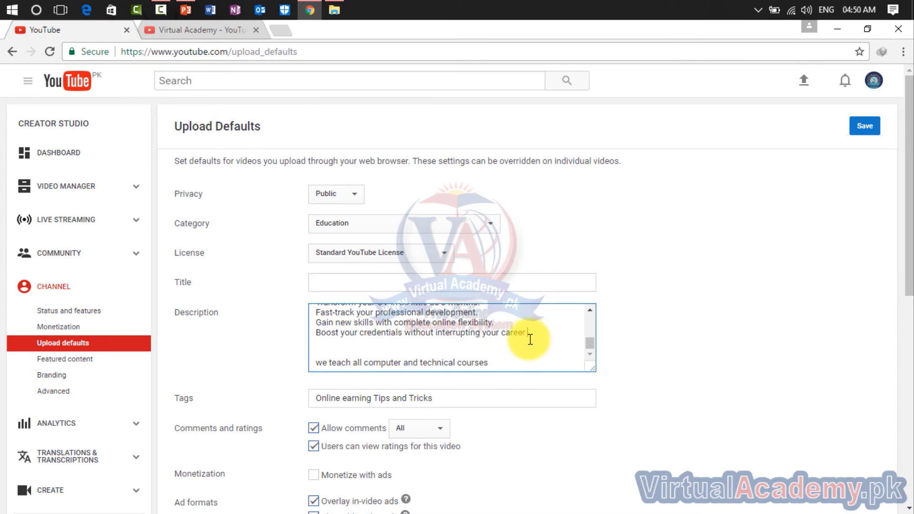
{"action": "key", "text": "Return"}
{"action": "key", "text": "Return"}
{"action": "type", "text": "______________________________________________________"}
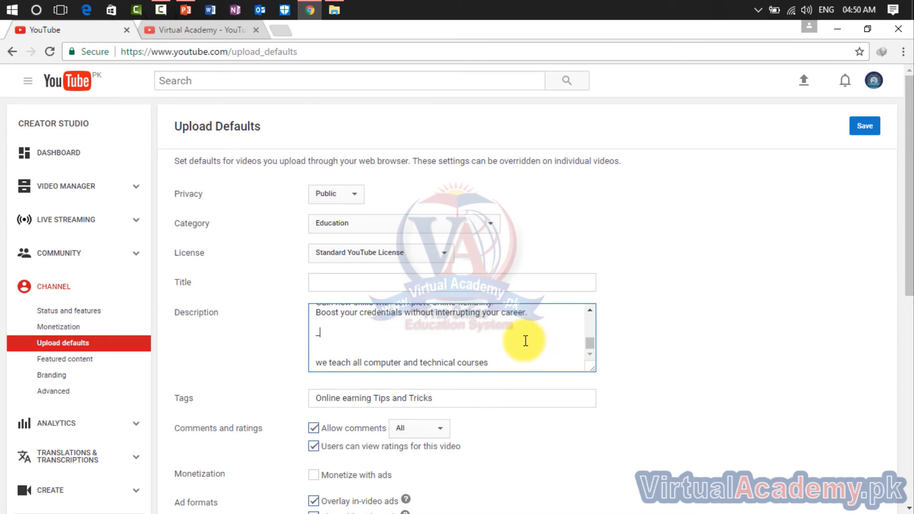
{"action": "key", "text": "Return"}
{"action": "type", "text": "Visit website:      www.virtualacademy.pk"}
Step: Insert "online earning complete playlist" and the playlist's YouTube link above the separator in the default description
{"action": "scroll", "coordinate": [590, 333], "scroll_direction": "up", "scroll_amount": 5}
{"action": "scroll", "coordinate": [535, 314], "scroll_direction": "down", "scroll_amount": 5}
{"action": "left_click", "coordinate": [535, 314]}
{"action": "type", "text": "online earning complete playlist"}
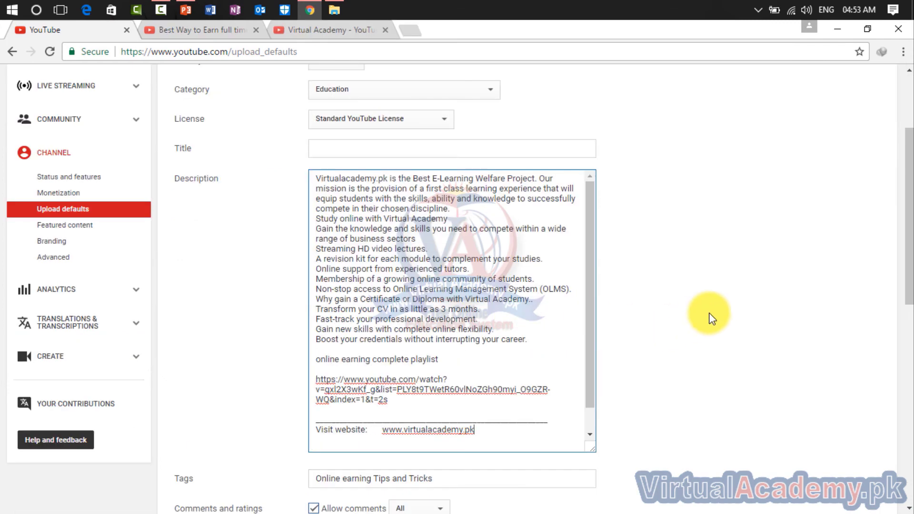
Step: Examine the default Tags entry in the upload defaults
{"action": "scroll", "coordinate": [710, 311], "scroll_direction": "down", "scroll_amount": 4}
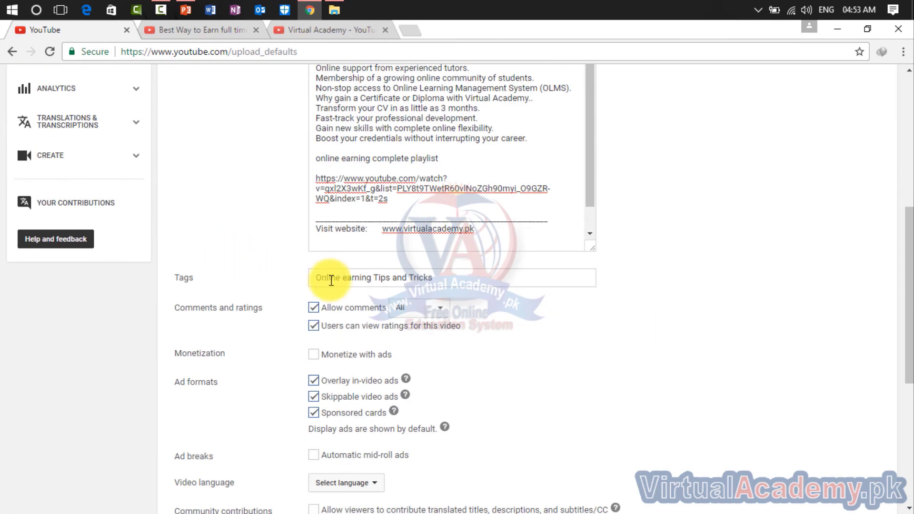
{"action": "left_click_drag", "start_coordinate": [447, 282], "coordinate": [312, 286]}
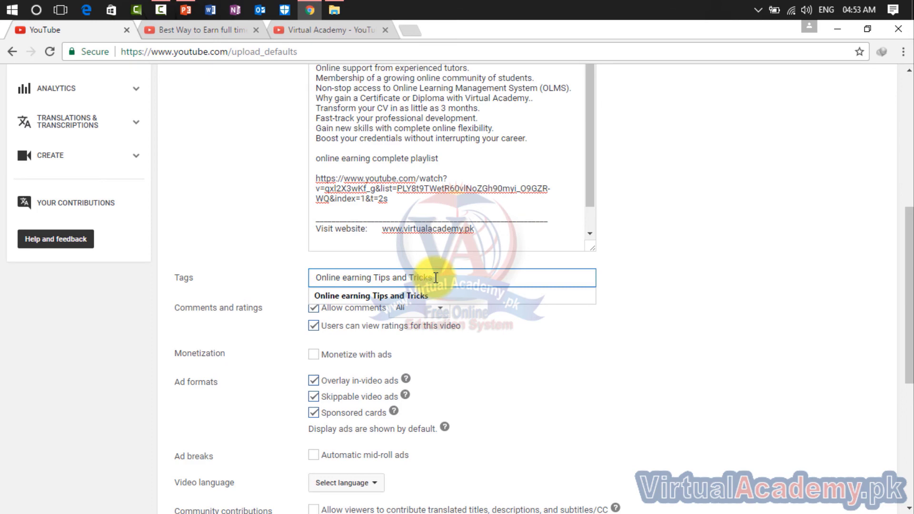
{"action": "left_click", "coordinate": [592, 357]}
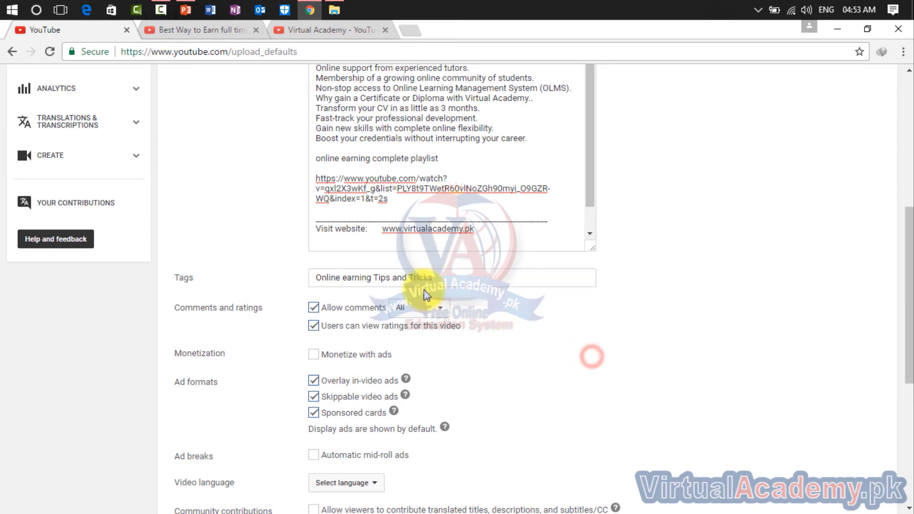
{"action": "left_click_drag", "start_coordinate": [453, 280], "coordinate": [271, 282]}
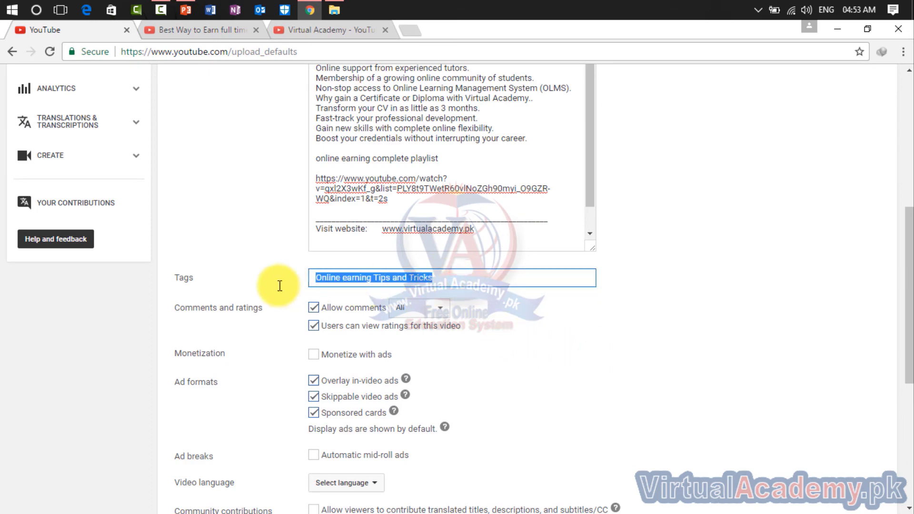
{"action": "left_click", "coordinate": [467, 318]}
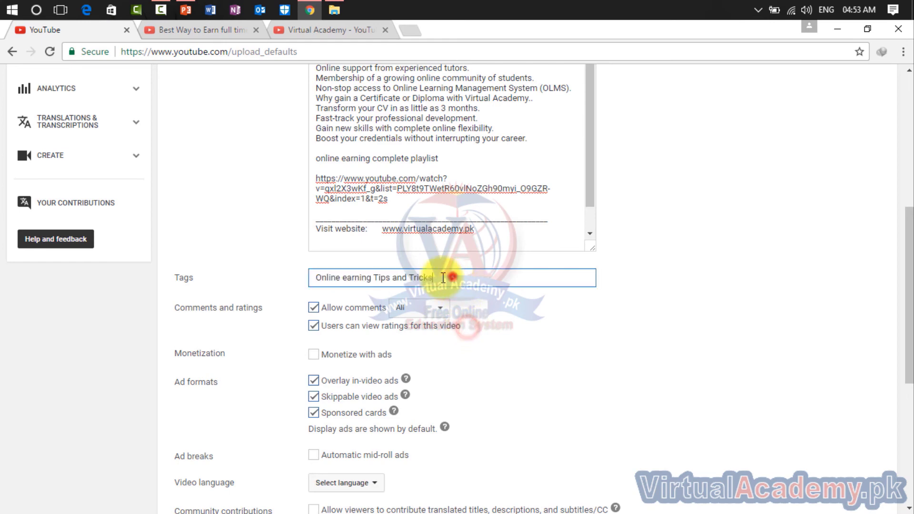
{"action": "left_click_drag", "start_coordinate": [453, 277], "coordinate": [251, 276]}
{"action": "left_click", "coordinate": [548, 362]}
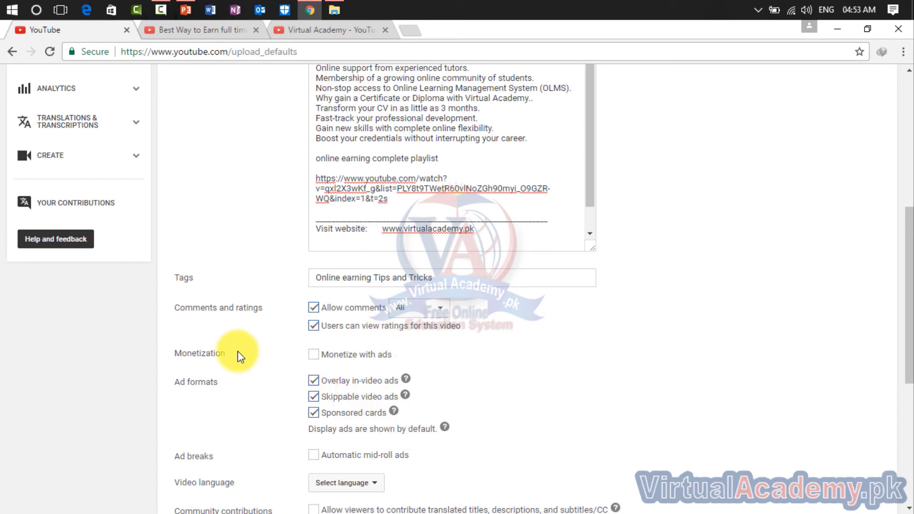
Step: Enable Monetize with ads for default uploads, and switch Automatic mid-roll ads on and back off
{"action": "left_click", "coordinate": [315, 359]}
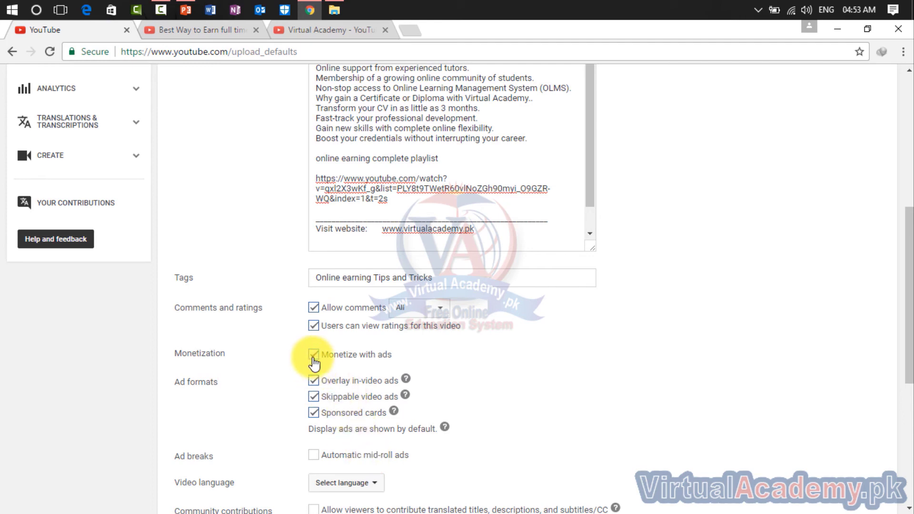
{"action": "scroll", "coordinate": [538, 373], "scroll_direction": "down", "scroll_amount": 3}
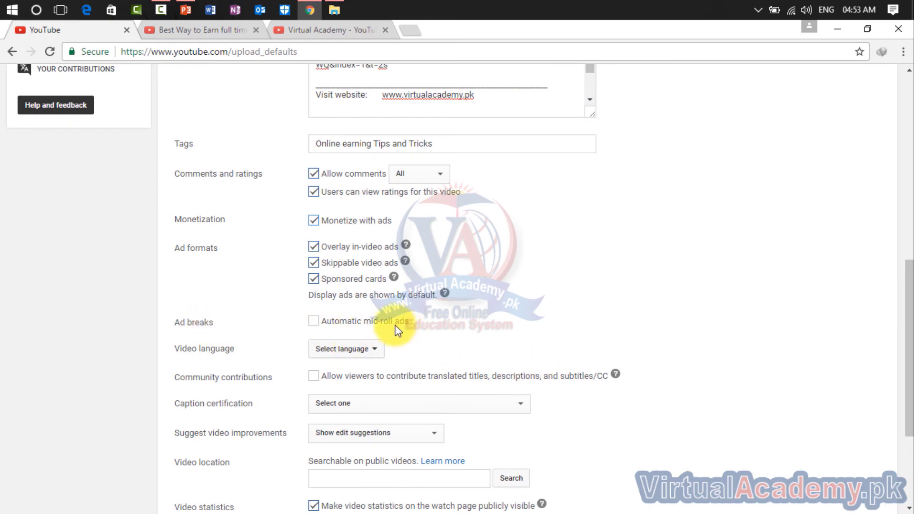
{"action": "left_click", "coordinate": [313, 321]}
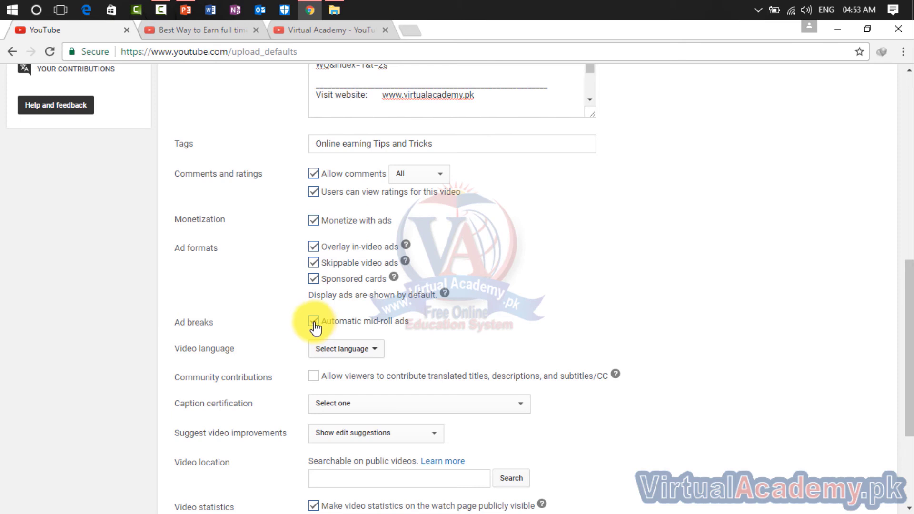
{"action": "left_click", "coordinate": [316, 325]}
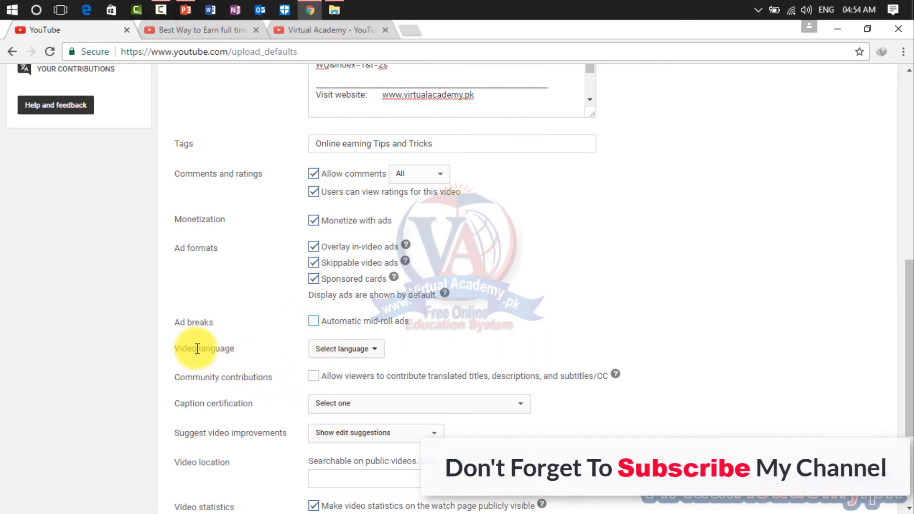
Step: Set the default video language to Urdu, and switch viewer contributions of translated titles, descriptions and subtitles on and back off
{"action": "left_click", "coordinate": [333, 352]}
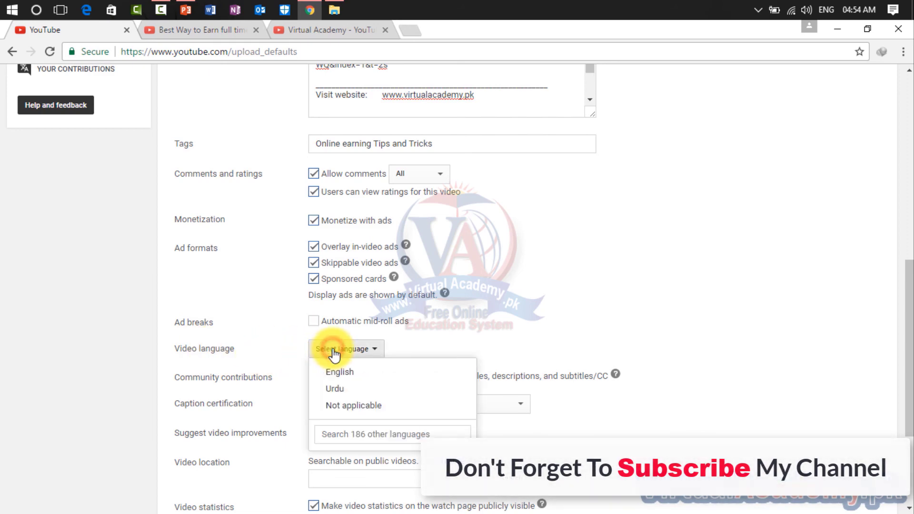
{"action": "left_click", "coordinate": [336, 389]}
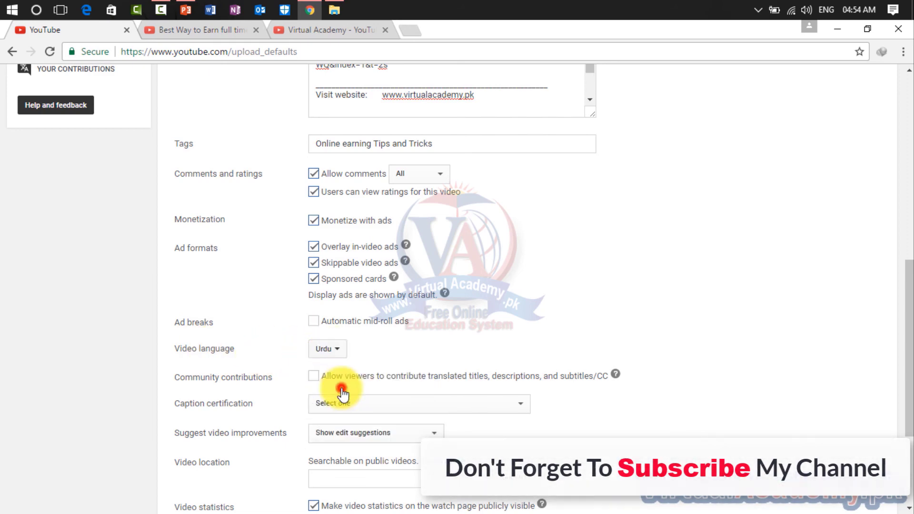
{"action": "scroll", "coordinate": [461, 352], "scroll_direction": "down", "scroll_amount": 3}
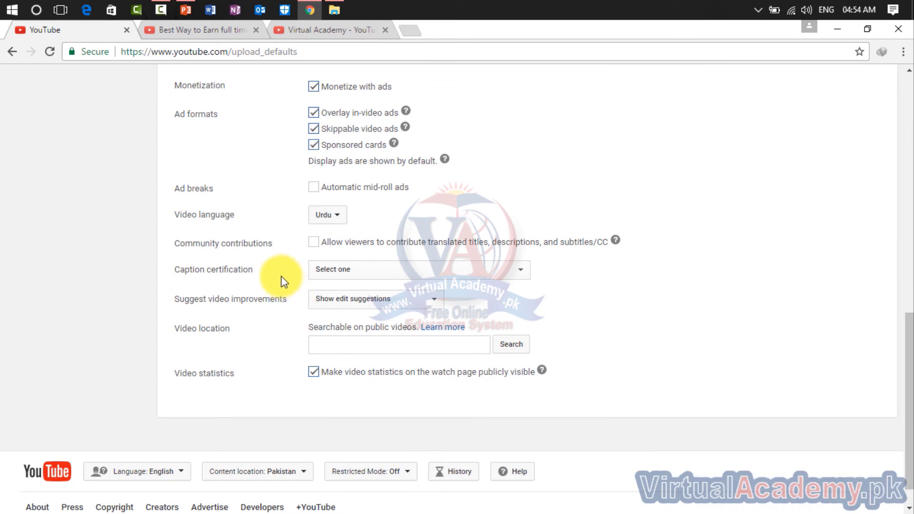
{"action": "left_click", "coordinate": [315, 247]}
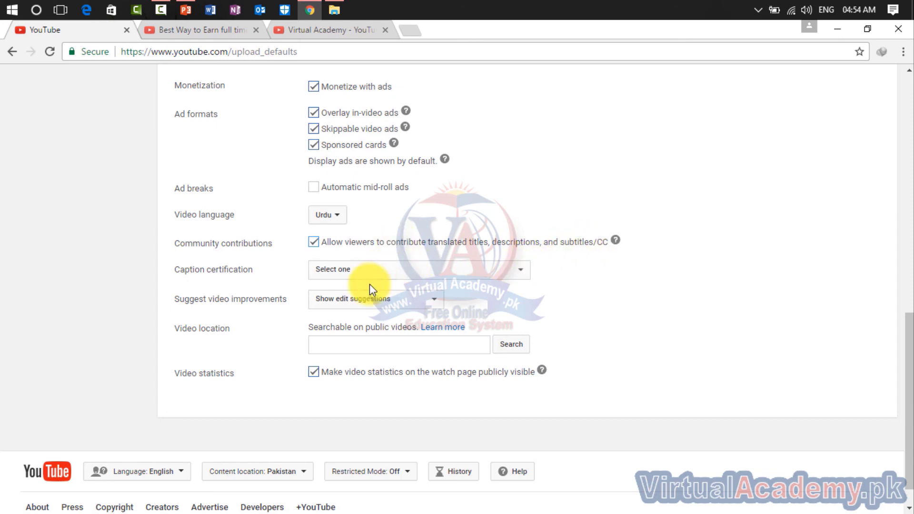
{"action": "left_click", "coordinate": [320, 244]}
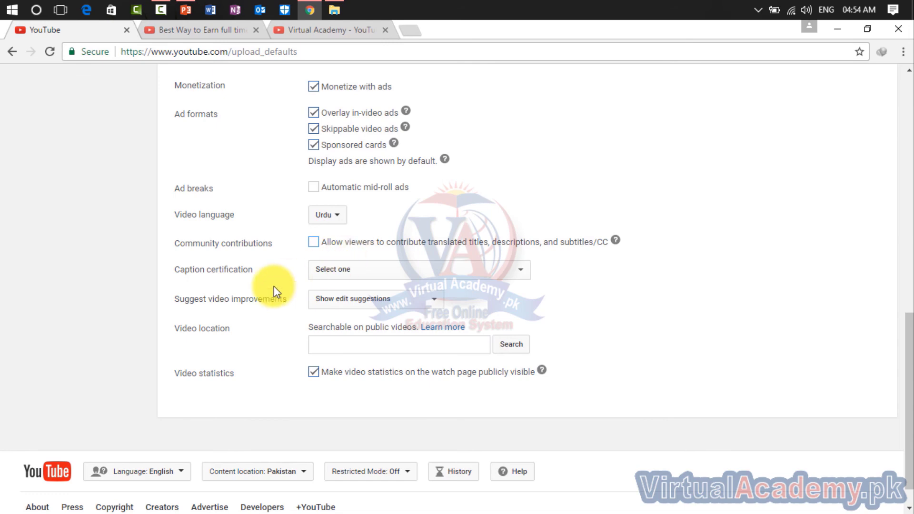
Step: Review the channel's Advanced settings, including account information, advertisements, associated website, channel recommendations, subscriber counts and Google Analytics tracking
{"action": "scroll", "coordinate": [350, 444], "scroll_direction": "up", "scroll_amount": 4}
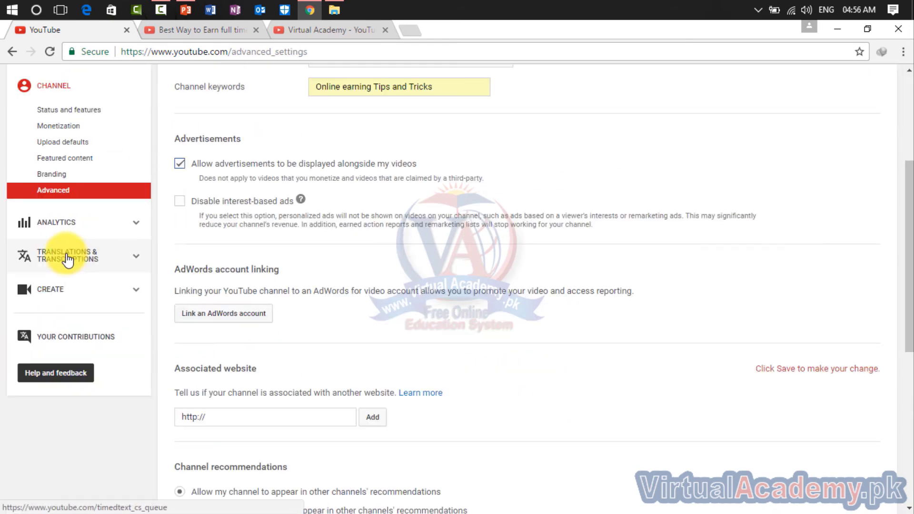
{"action": "scroll", "coordinate": [318, 278], "scroll_direction": "down", "scroll_amount": 5}
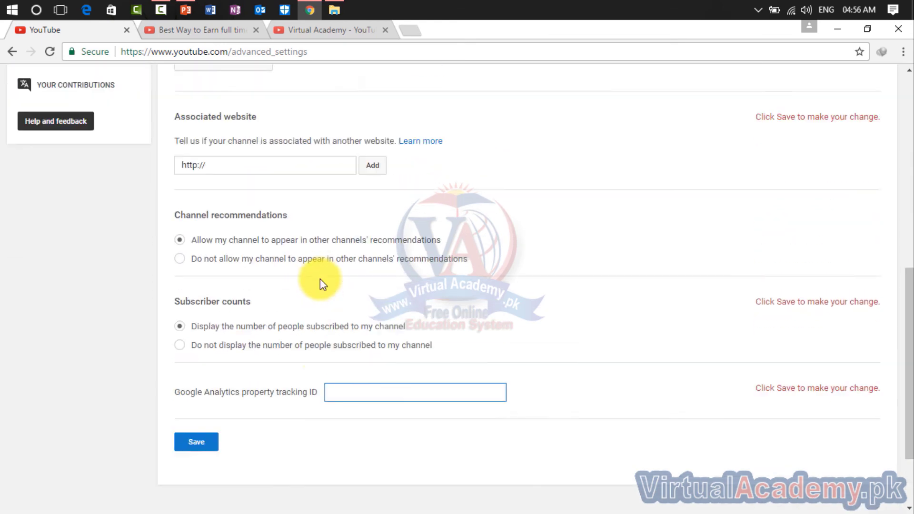
{"action": "scroll", "coordinate": [320, 279], "scroll_direction": "up", "scroll_amount": 8}
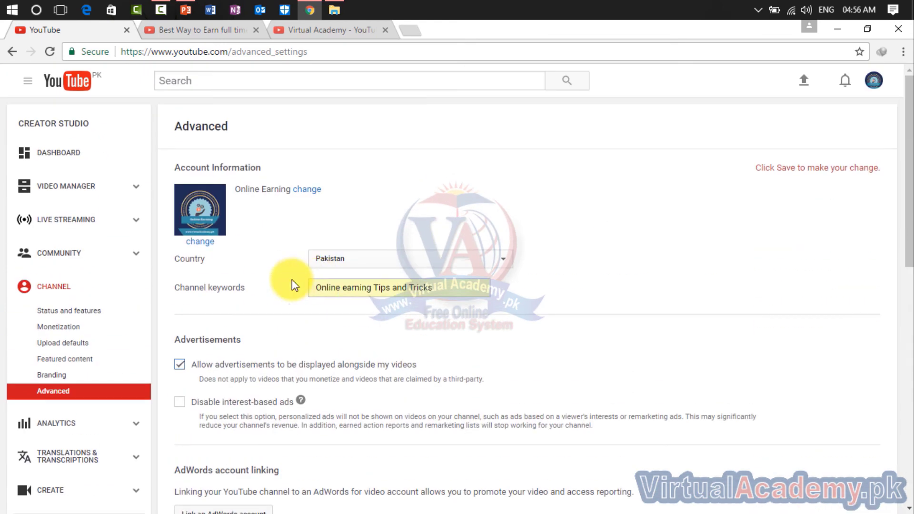